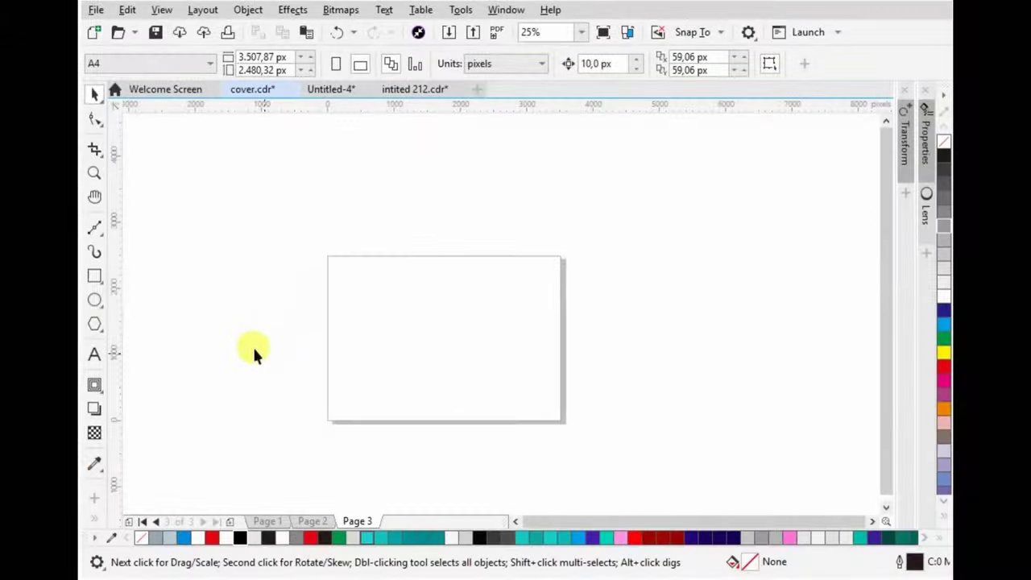
Draw three stacked rectangles for the lid top, rim band and cup body.
{"action": "left_click", "coordinate": [94, 276]}
{"action": "scroll", "coordinate": [431, 318], "scroll_direction": "up", "scroll_amount": 1}
{"action": "left_click_drag", "start_coordinate": [342, 298], "coordinate": [425, 323]}
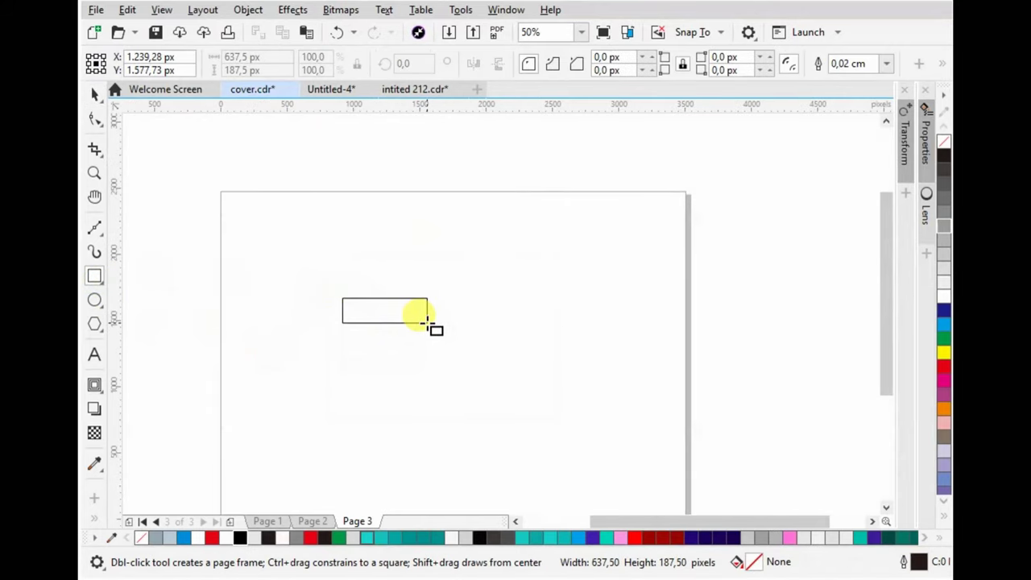
{"action": "left_click_drag", "start_coordinate": [427, 321], "coordinate": [394, 409]}
{"action": "scroll", "coordinate": [394, 402], "scroll_direction": "up", "scroll_amount": 1}
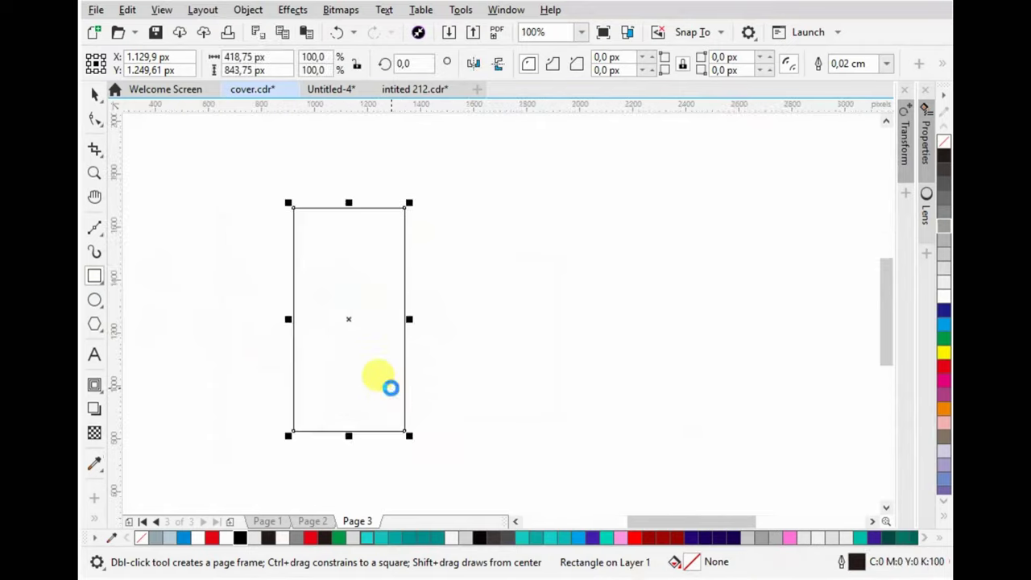
{"action": "mouse_move", "coordinate": [300, 206]}
{"action": "left_mouse_down"}
{"action": "mouse_move", "coordinate": [305, 258]}
{"action": "mouse_move", "coordinate": [293, 256]}
{"action": "mouse_move", "coordinate": [404, 431]}
{"action": "left_mouse_up"}
Convert the body rectangle to curves and slant its left edge inward.
{"action": "key", "text": "ctrl+q"}
{"action": "left_click", "coordinate": [94, 118]}
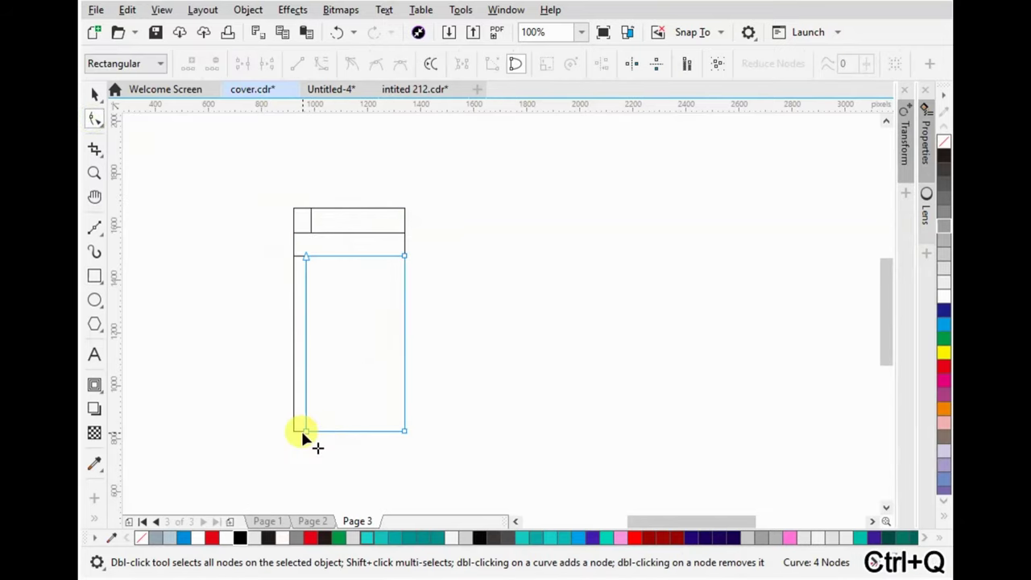
{"action": "left_click_drag", "start_coordinate": [303, 431], "coordinate": [330, 431]}
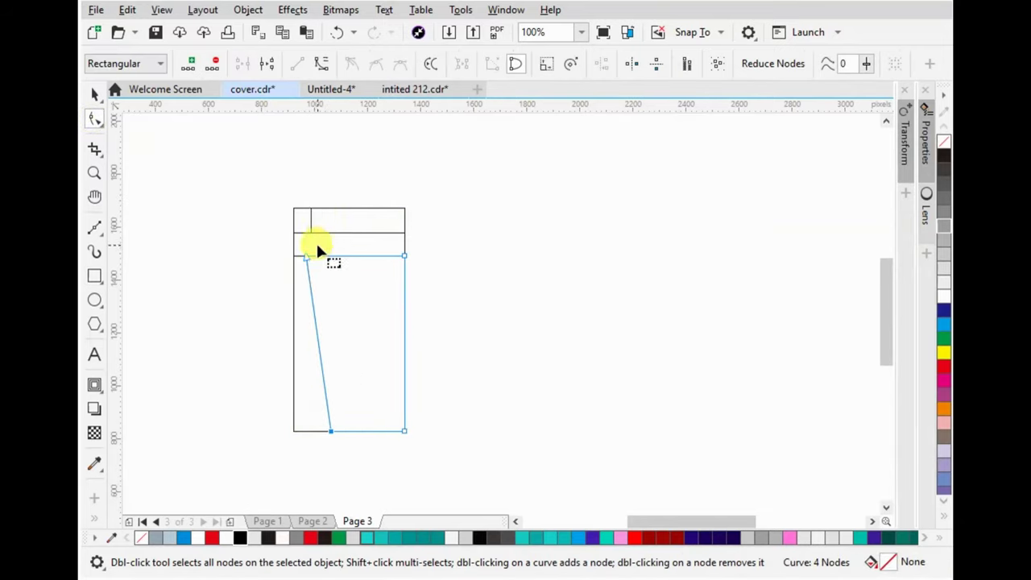
{"action": "scroll", "coordinate": [318, 251], "scroll_direction": "up", "scroll_amount": 2}
Round the rim band's corners and slant the lid top's left edge.
{"action": "left_click", "coordinate": [270, 232]}
{"action": "left_click_drag", "start_coordinate": [270, 219], "coordinate": [270, 233]}
{"action": "left_click", "coordinate": [311, 186]}
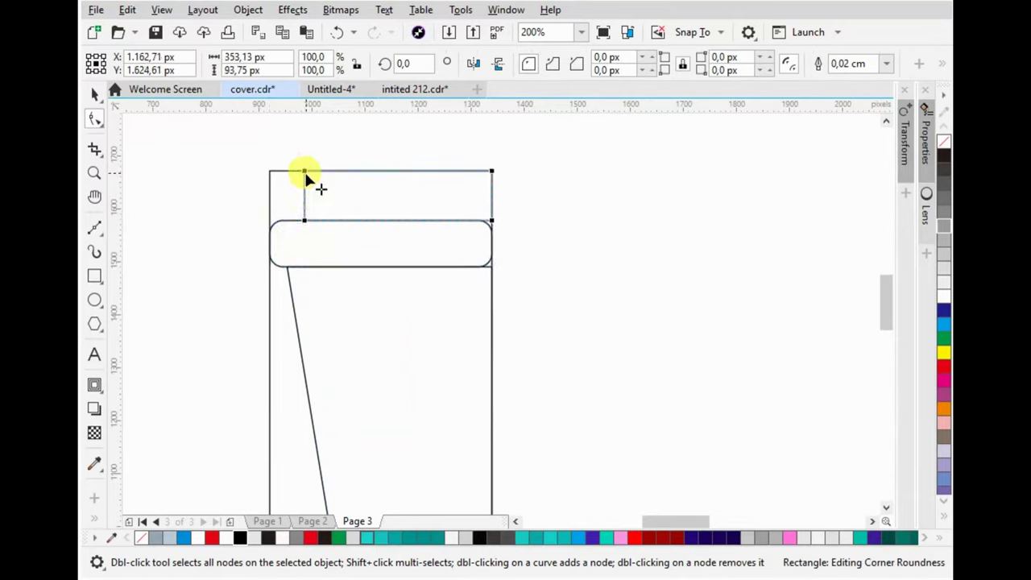
{"action": "key", "text": "ctrl+q"}
{"action": "left_click_drag", "start_coordinate": [305, 171], "coordinate": [327, 172]}
Stretch the rounded rim past the cup and trim its right end flush.
{"action": "left_click", "coordinate": [95, 95]}
{"action": "left_click", "coordinate": [491, 242]}
{"action": "left_click_drag", "start_coordinate": [493, 242], "coordinate": [559, 242]}
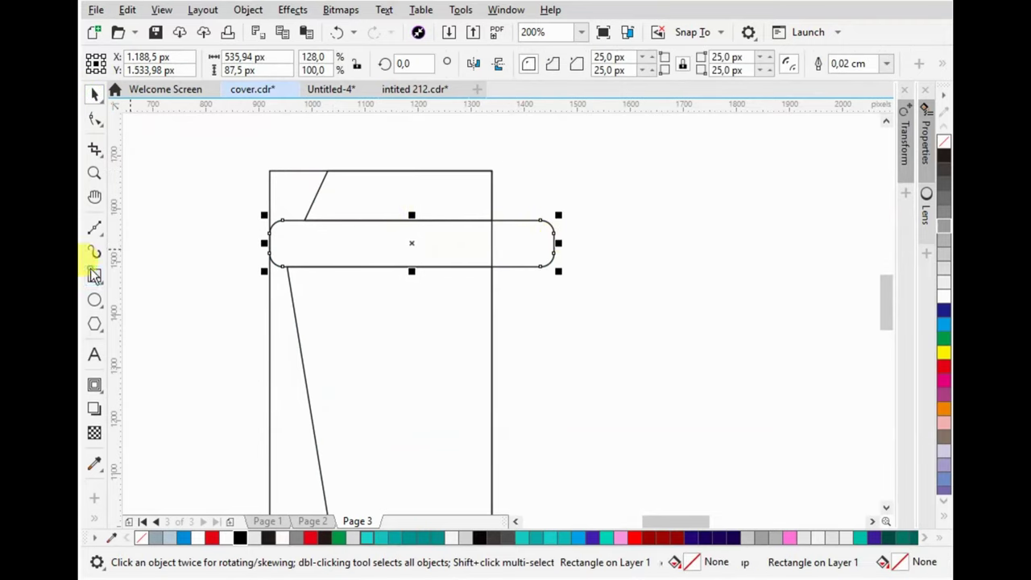
{"action": "left_click", "coordinate": [94, 275]}
{"action": "left_click_drag", "start_coordinate": [486, 182], "coordinate": [625, 325]}
{"action": "left_click", "coordinate": [94, 95]}
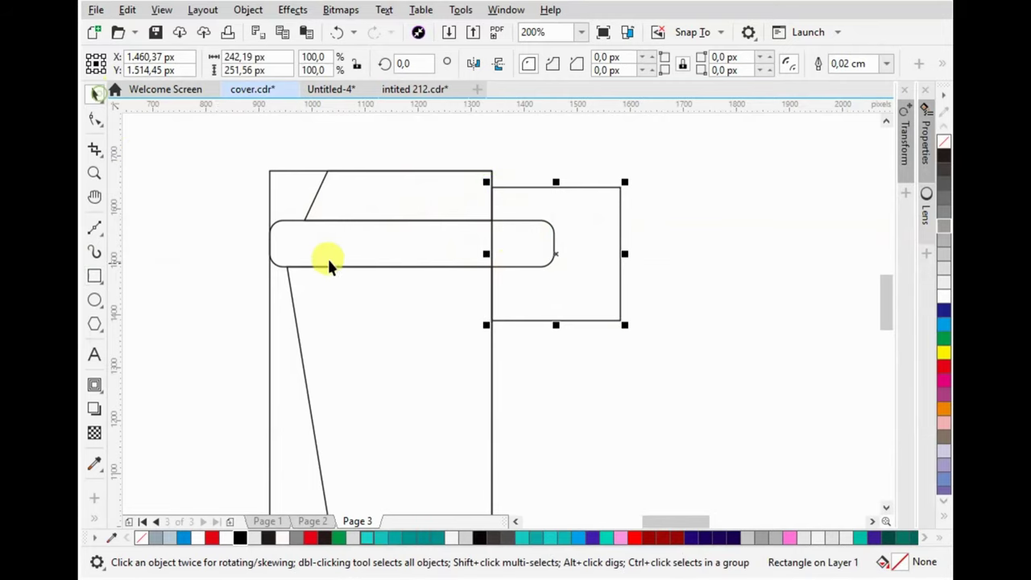
{"action": "left_click", "coordinate": [328, 260], "text": "shift"}
{"action": "left_click", "coordinate": [680, 63]}
{"action": "left_click", "coordinate": [295, 202]}
{"action": "scroll", "coordinate": [293, 202], "scroll_direction": "down", "scroll_amount": 2}
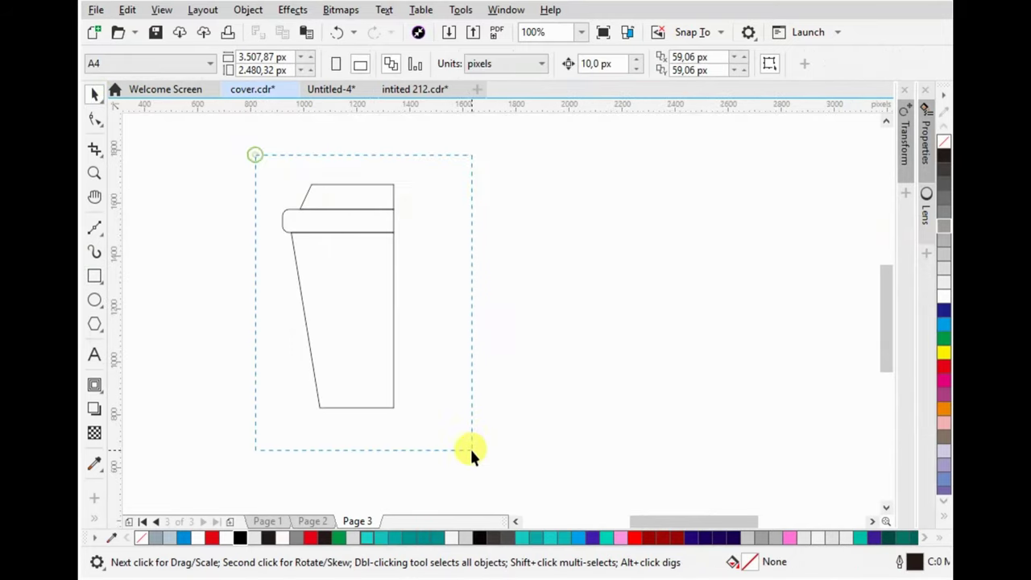
Shorten the cup body and narrow the three half-cup parts slightly.
{"action": "left_click_drag", "start_coordinate": [471, 451], "coordinate": [471, 450]}
{"action": "left_click", "coordinate": [369, 410]}
{"action": "left_click_drag", "start_coordinate": [345, 412], "coordinate": [345, 364]}
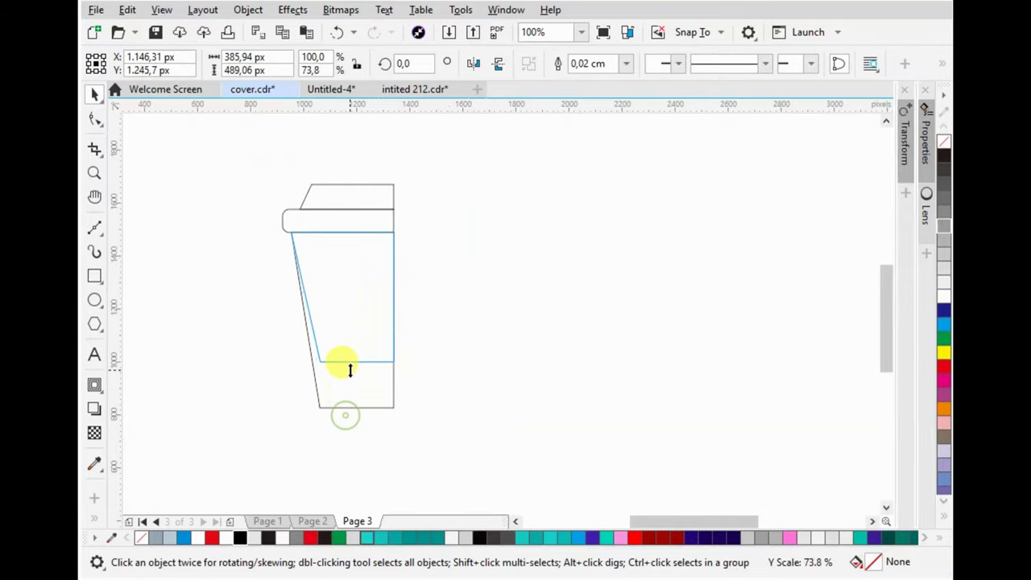
{"action": "left_click_drag", "start_coordinate": [242, 156], "coordinate": [426, 342]}
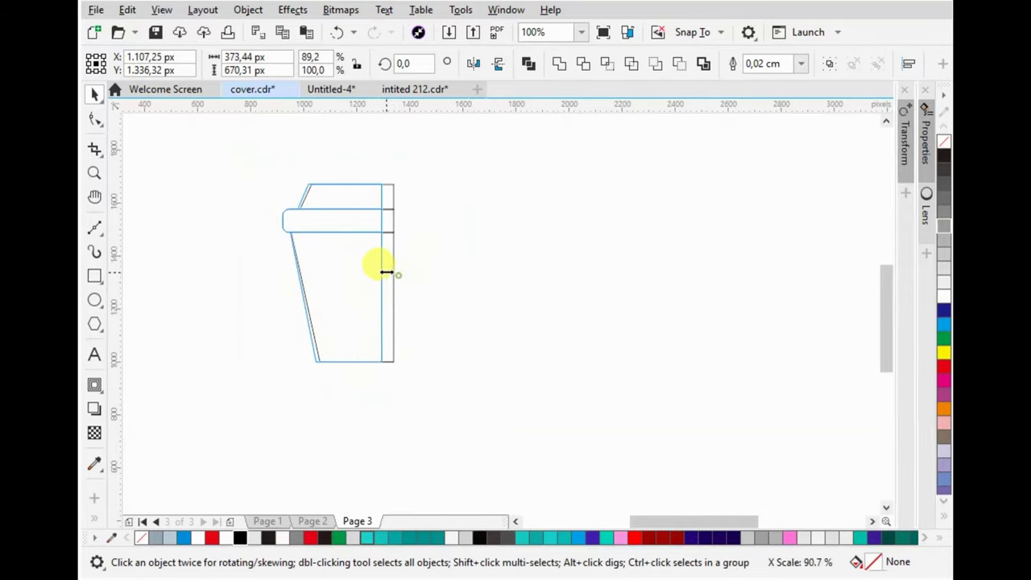
{"action": "left_click_drag", "start_coordinate": [398, 272], "coordinate": [375, 272]}
Weld a copy of the half cup, mirror it, snap it alongside, and weld everything.
{"action": "left_click_drag", "start_coordinate": [343, 215], "coordinate": [479, 229]}
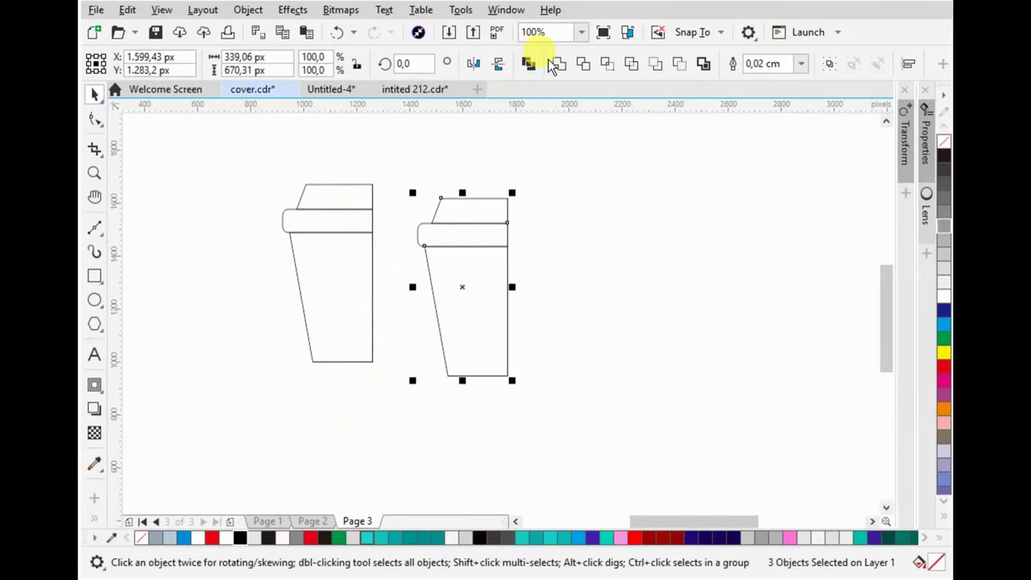
{"action": "left_click", "coordinate": [554, 65]}
{"action": "left_click", "coordinate": [473, 63]}
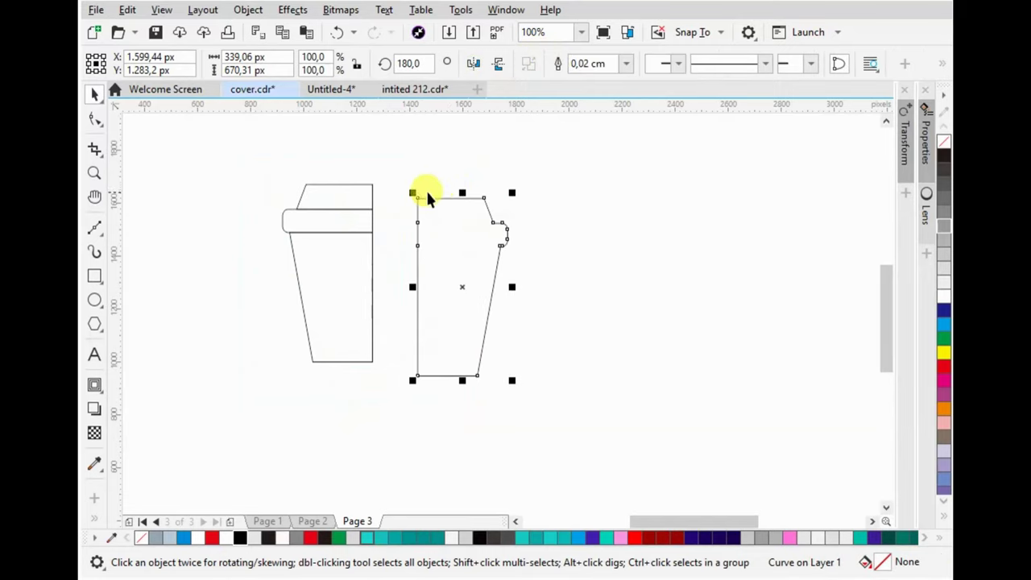
{"action": "left_click_drag", "start_coordinate": [411, 197], "coordinate": [327, 188]}
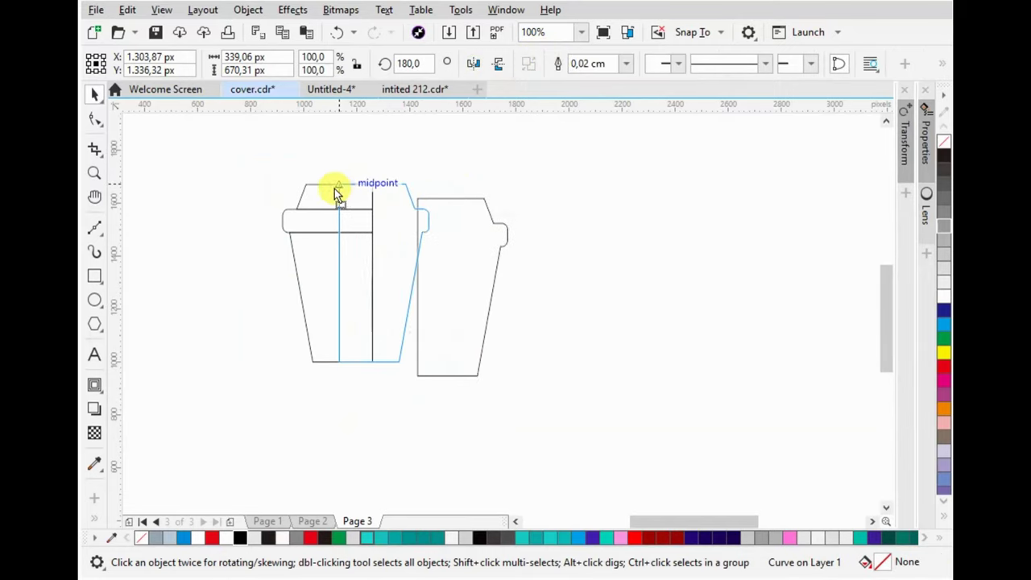
{"action": "left_click_drag", "start_coordinate": [326, 187], "coordinate": [315, 184]}
{"action": "key", "text": "ctrl+a"}
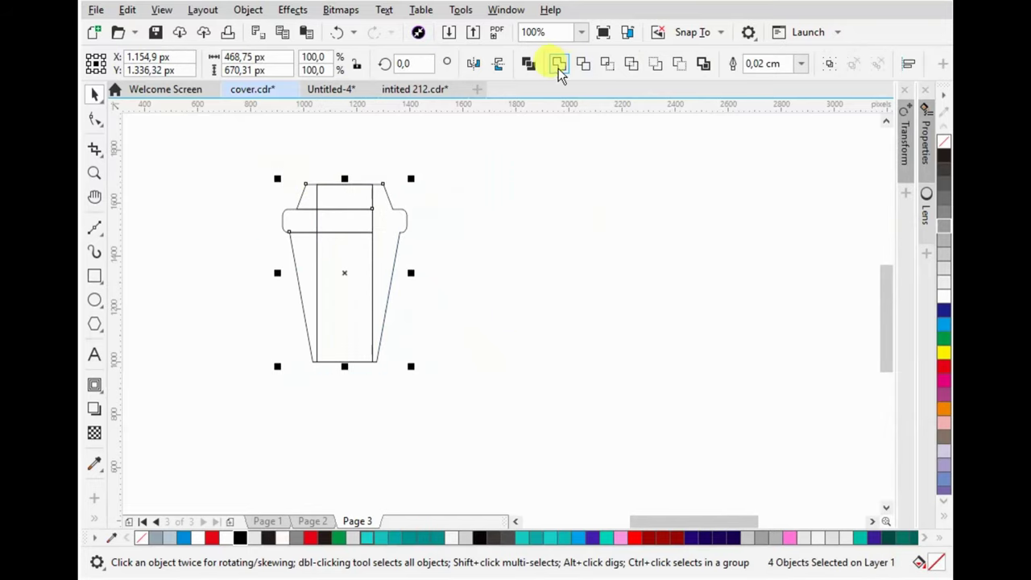
{"action": "left_click", "coordinate": [558, 65]}
{"action": "scroll", "coordinate": [341, 179], "scroll_direction": "up", "scroll_amount": 1}
{"action": "left_click", "coordinate": [95, 276]}
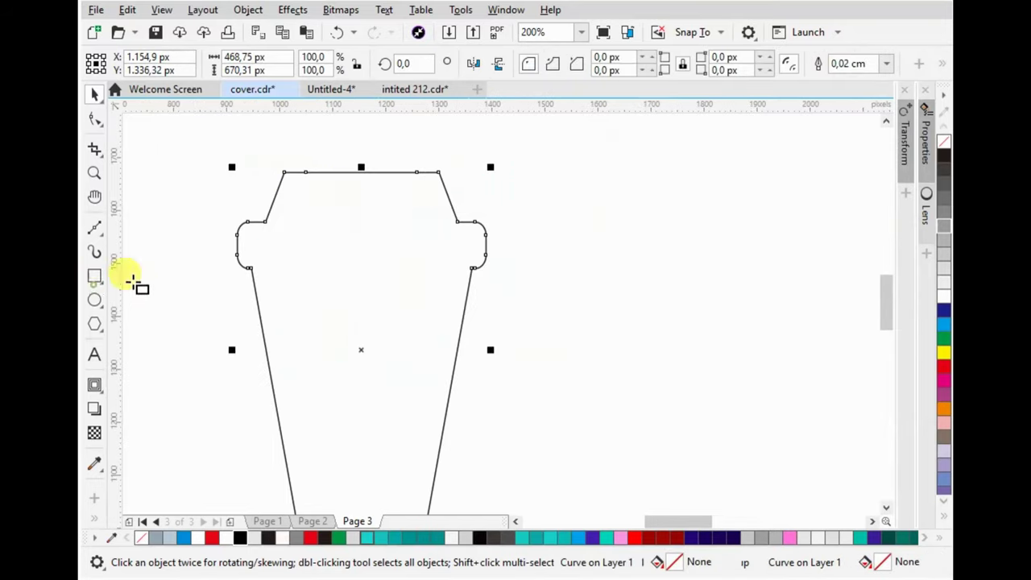
Draw a rectangle across the cup's middle and intersect it with the cup outline.
{"action": "key", "text": "F3"}
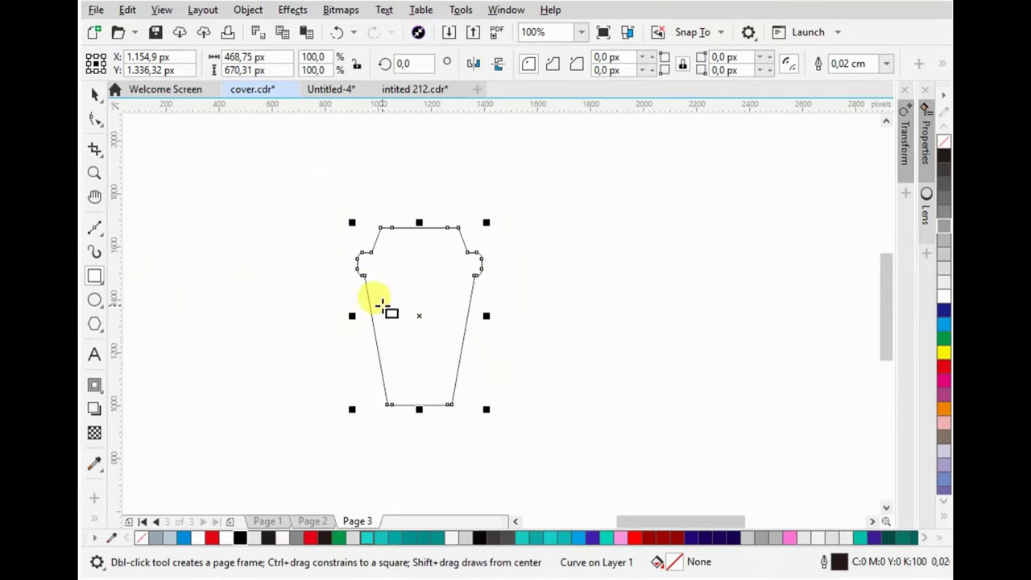
{"action": "left_click_drag", "start_coordinate": [363, 306], "coordinate": [496, 365]}
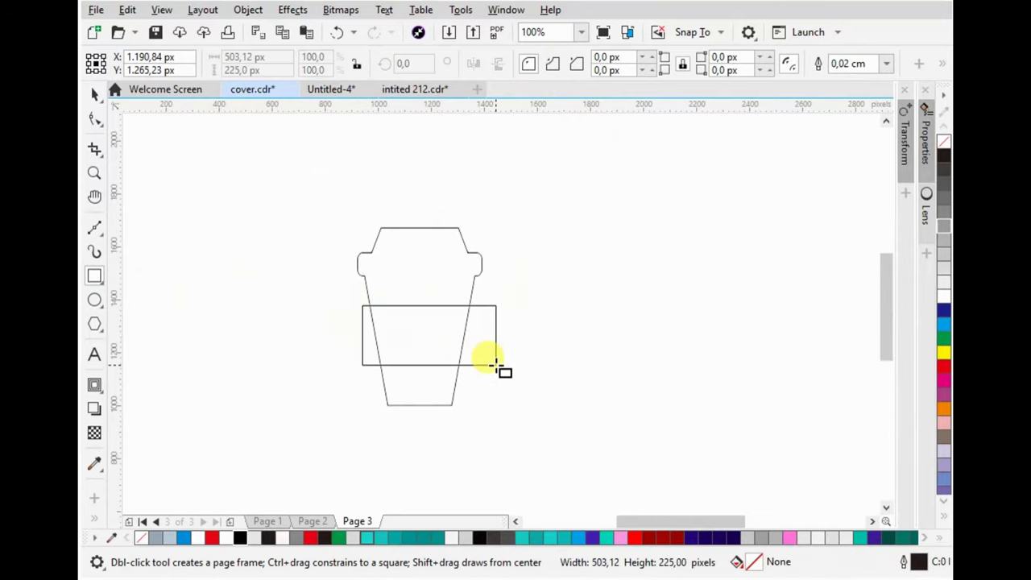
{"action": "scroll", "coordinate": [437, 304], "scroll_direction": "up", "scroll_amount": 1}
{"action": "left_click_drag", "start_coordinate": [420, 298], "coordinate": [421, 288]}
{"action": "left_click_drag", "start_coordinate": [419, 429], "coordinate": [420, 419]}
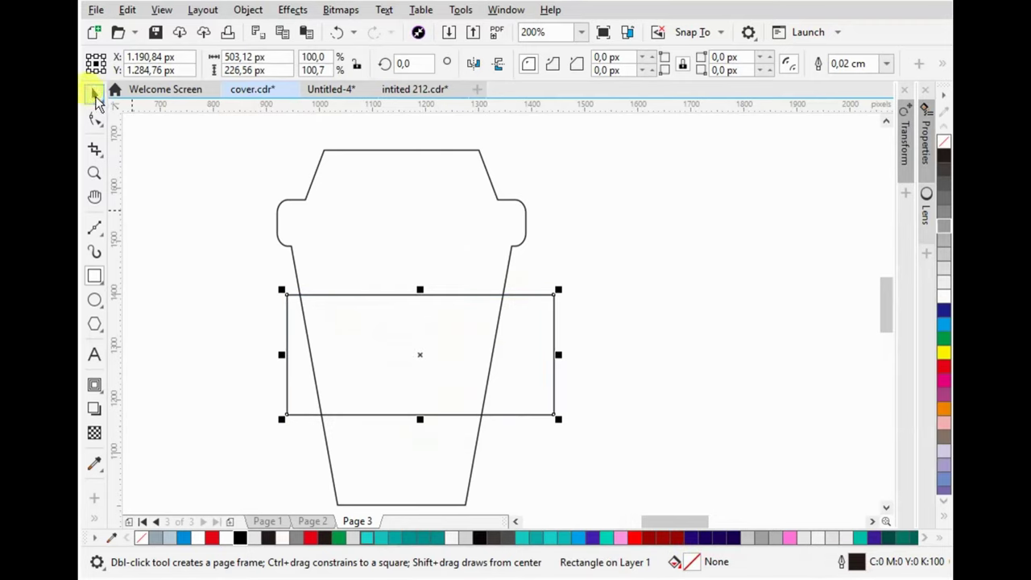
{"action": "left_click", "coordinate": [95, 94]}
{"action": "left_click_drag", "start_coordinate": [529, 302], "coordinate": [522, 315]}
{"action": "left_click", "coordinate": [480, 266], "text": "shift"}
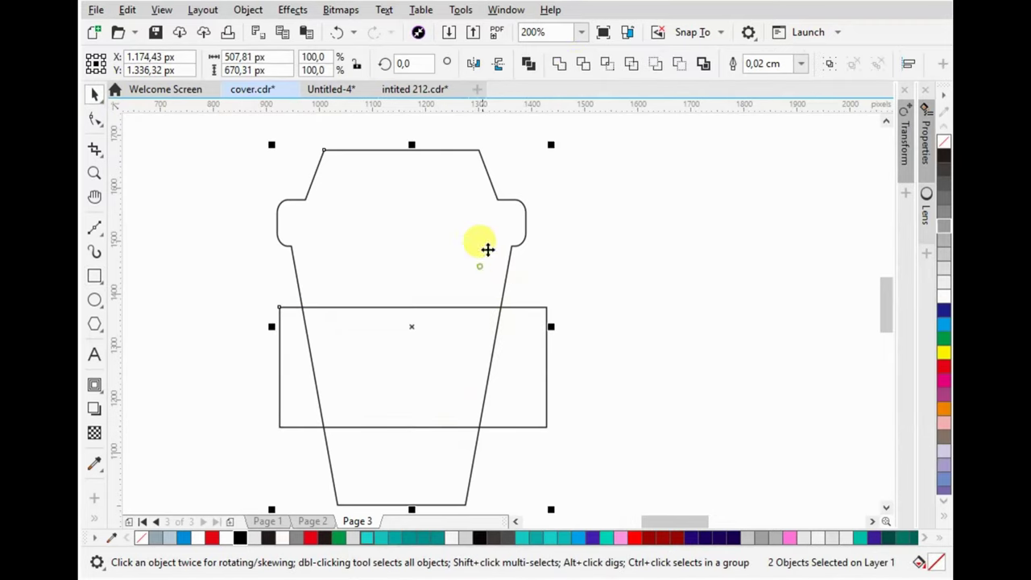
{"action": "left_click", "coordinate": [606, 65]}
Stretch the rectangle upward and trim its area out of the cup.
{"action": "left_click", "coordinate": [547, 317]}
{"action": "left_click_drag", "start_coordinate": [411, 306], "coordinate": [434, 295]}
{"action": "left_click", "coordinate": [448, 231], "text": "shift"}
{"action": "left_click", "coordinate": [684, 64]}
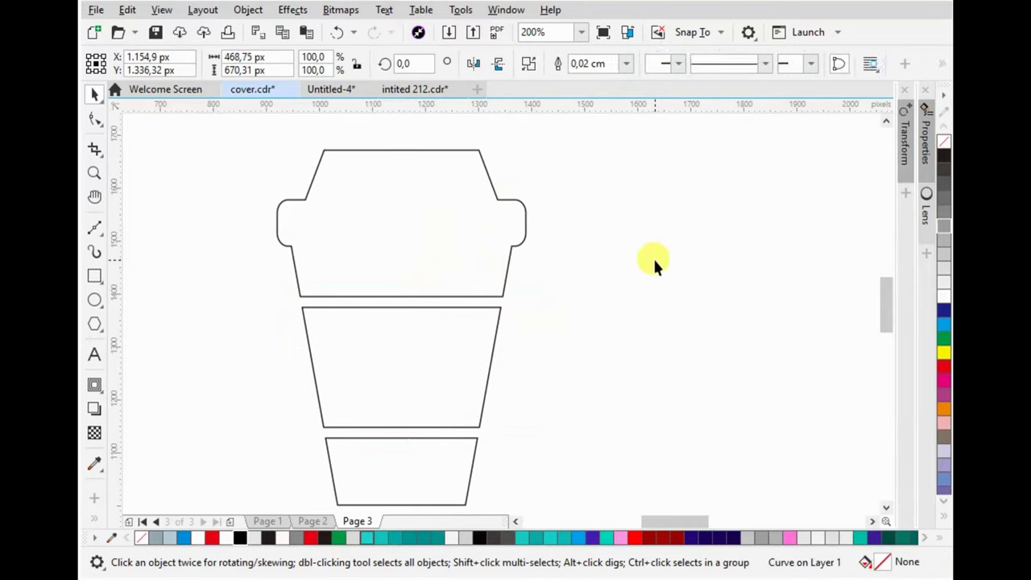
{"action": "left_click", "coordinate": [653, 256]}
{"action": "scroll", "coordinate": [609, 243], "scroll_direction": "down", "scroll_amount": 1}
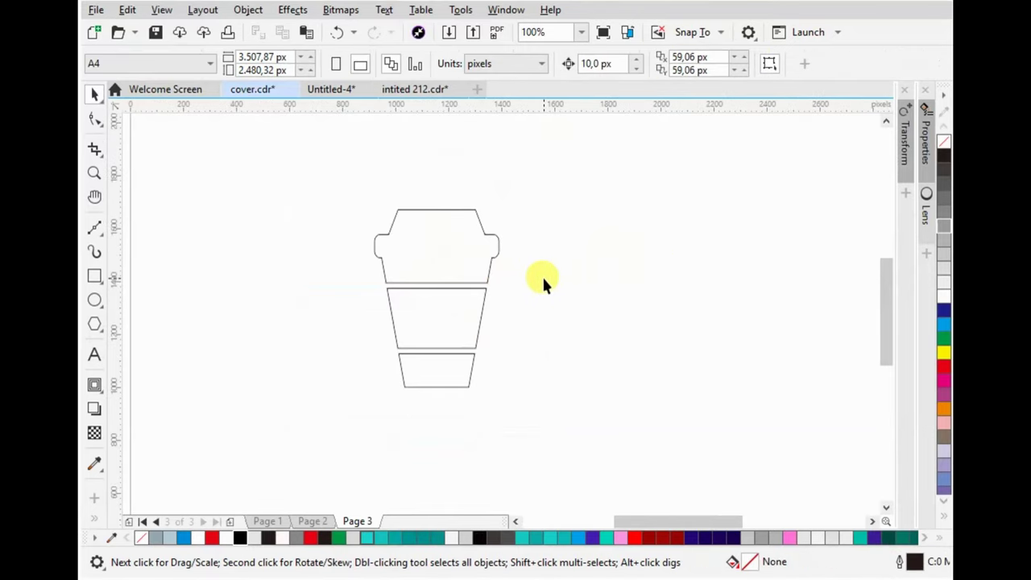
{"action": "scroll", "coordinate": [407, 229], "scroll_direction": "up", "scroll_amount": 2}
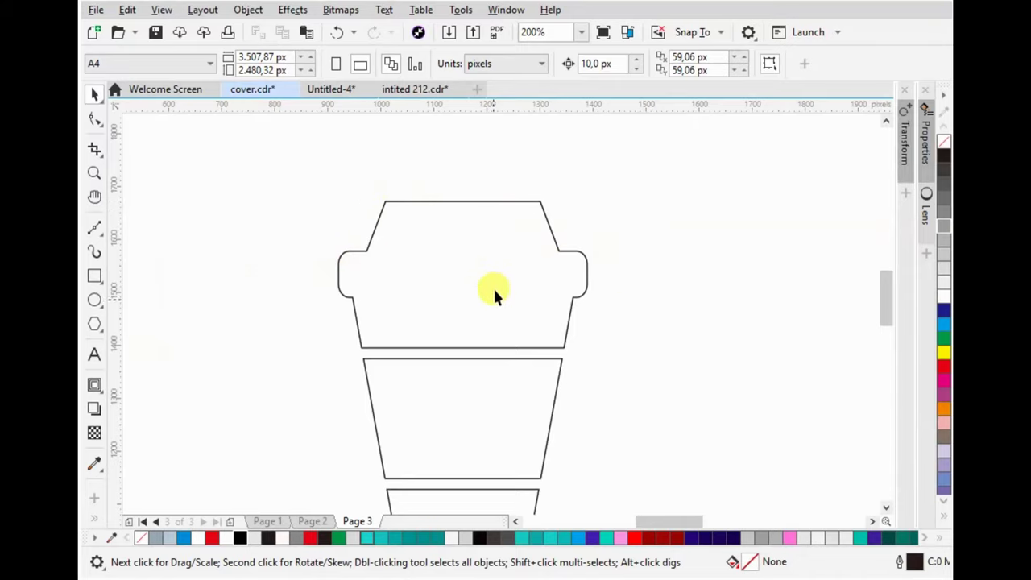
{"action": "scroll", "coordinate": [352, 216], "scroll_direction": "down", "scroll_amount": 1}
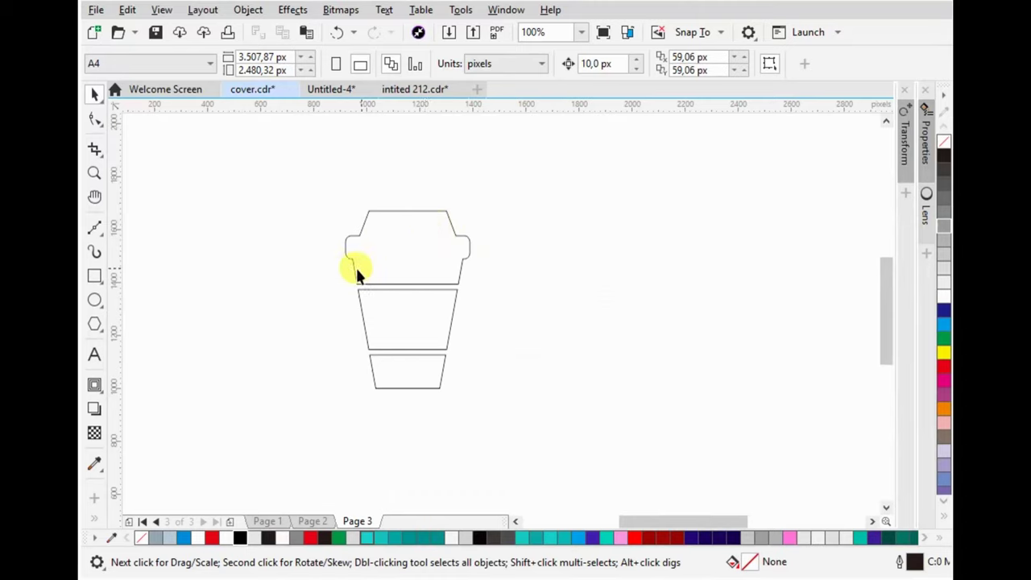
{"action": "scroll", "coordinate": [359, 270], "scroll_direction": "up", "scroll_amount": 1}
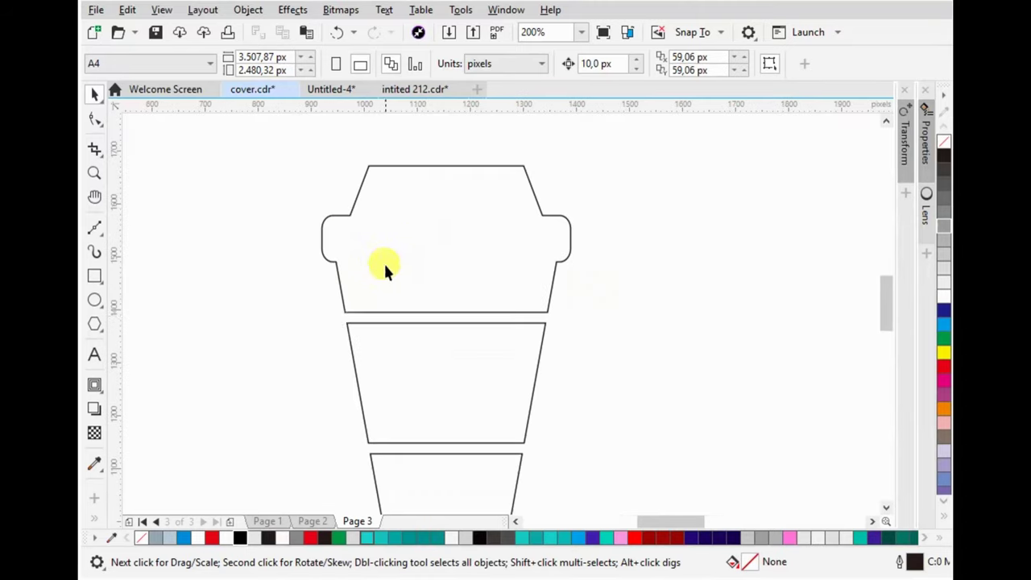
{"action": "left_click", "coordinate": [345, 222]}
{"action": "scroll", "coordinate": [345, 223], "scroll_direction": "down", "scroll_amount": 1}
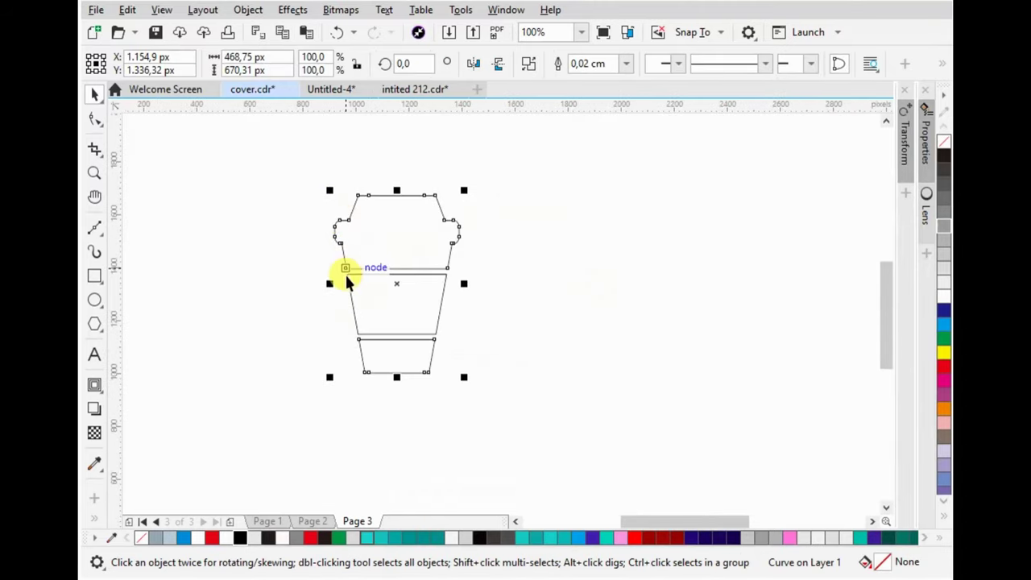
{"action": "left_click", "coordinate": [95, 355]}
Finish typing 'BUt' in the slogan and set it in Arial Black.
{"action": "left_click", "coordinate": [500, 277]}
{"action": "type", "text": "BUt"}
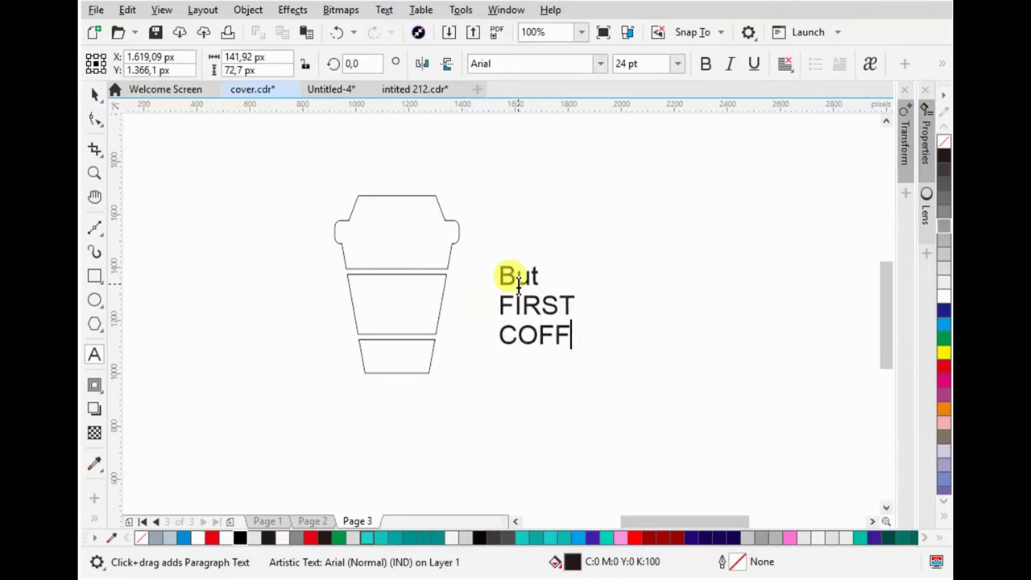
{"action": "left_click", "coordinate": [95, 93]}
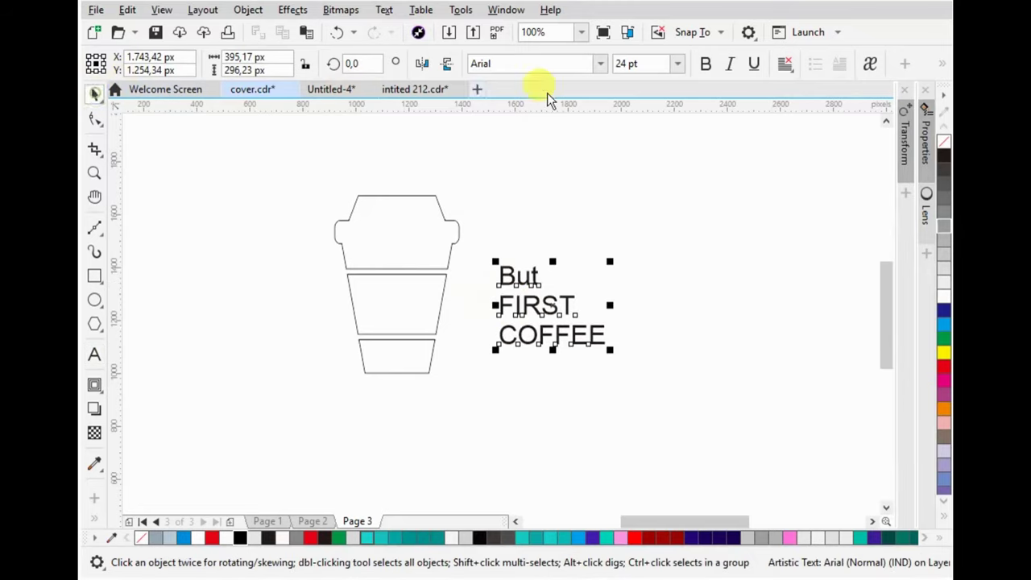
{"action": "left_click", "coordinate": [593, 69]}
{"action": "left_click", "coordinate": [587, 113]}
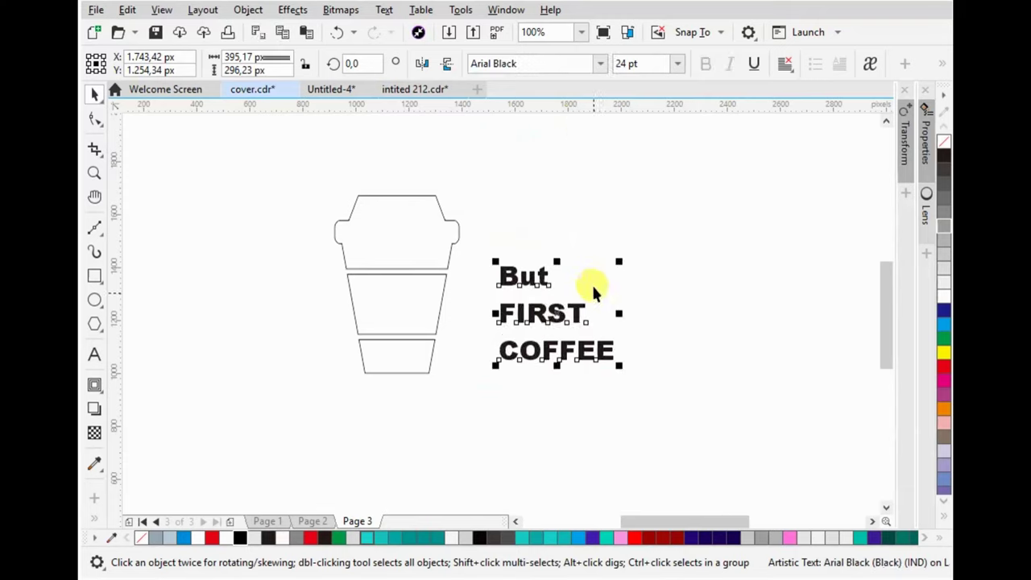
Change the slogan to UPPERCASE, move it near the cup, and break it apart.
{"action": "left_click", "coordinate": [383, 9]}
{"action": "left_click", "coordinate": [502, 359]}
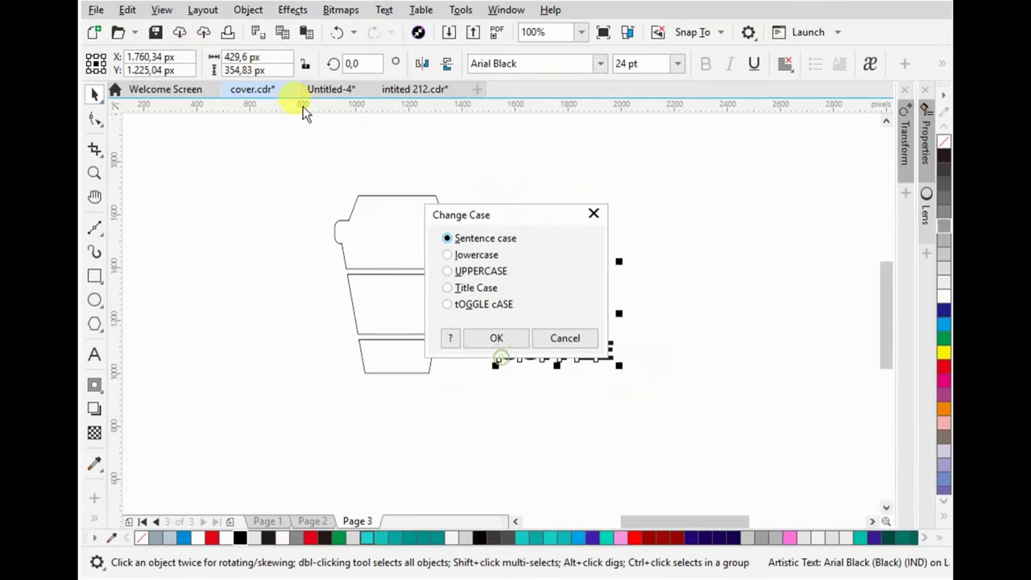
{"action": "left_click", "coordinate": [497, 338]}
{"action": "left_click_drag", "start_coordinate": [563, 295], "coordinate": [540, 238]}
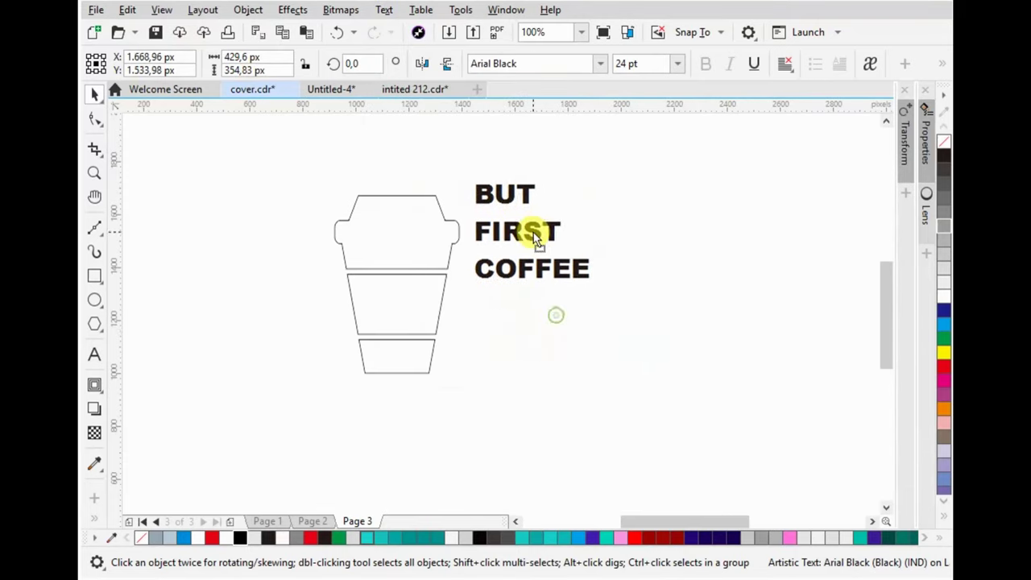
{"action": "key", "text": "ctrl+k"}
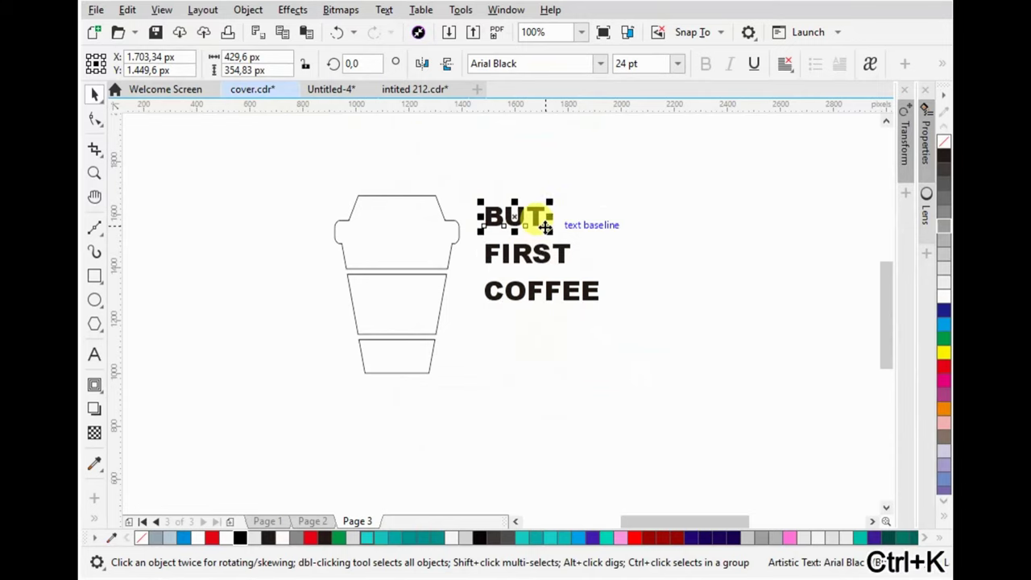
Move FIRST into the middle band, tighten its spacing, set it in Impact and enlarge it.
{"action": "scroll", "coordinate": [546, 228], "scroll_direction": "up", "scroll_amount": 2}
{"action": "left_click", "coordinate": [603, 293]}
{"action": "mouse_move", "coordinate": [602, 290]}
{"action": "left_mouse_down"}
{"action": "mouse_move", "coordinate": [329, 368]}
{"action": "mouse_move", "coordinate": [349, 361]}
{"action": "mouse_move", "coordinate": [337, 361]}
{"action": "left_mouse_up"}
{"action": "left_click", "coordinate": [90, 121]}
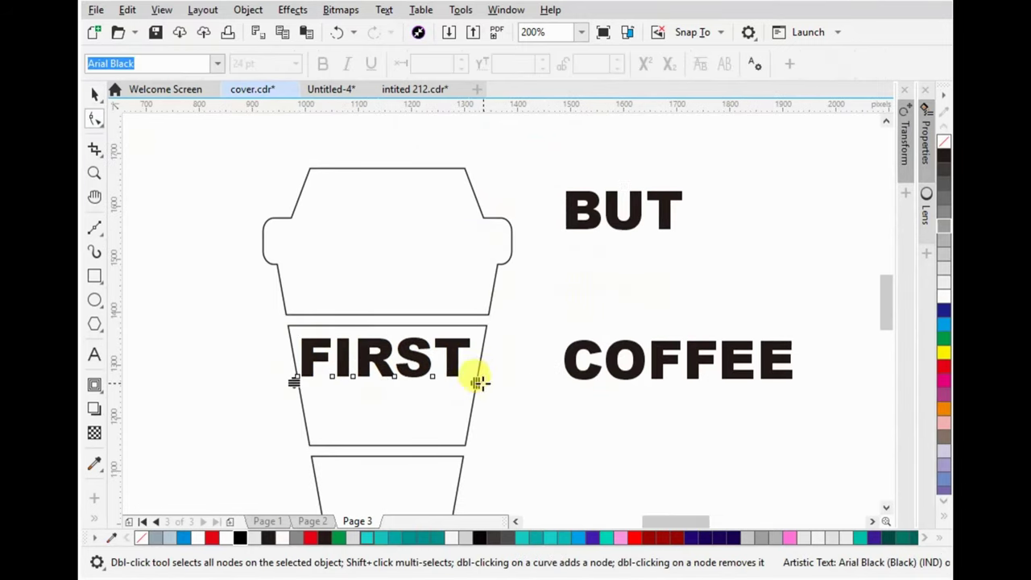
{"action": "left_click_drag", "start_coordinate": [472, 375], "coordinate": [460, 384]}
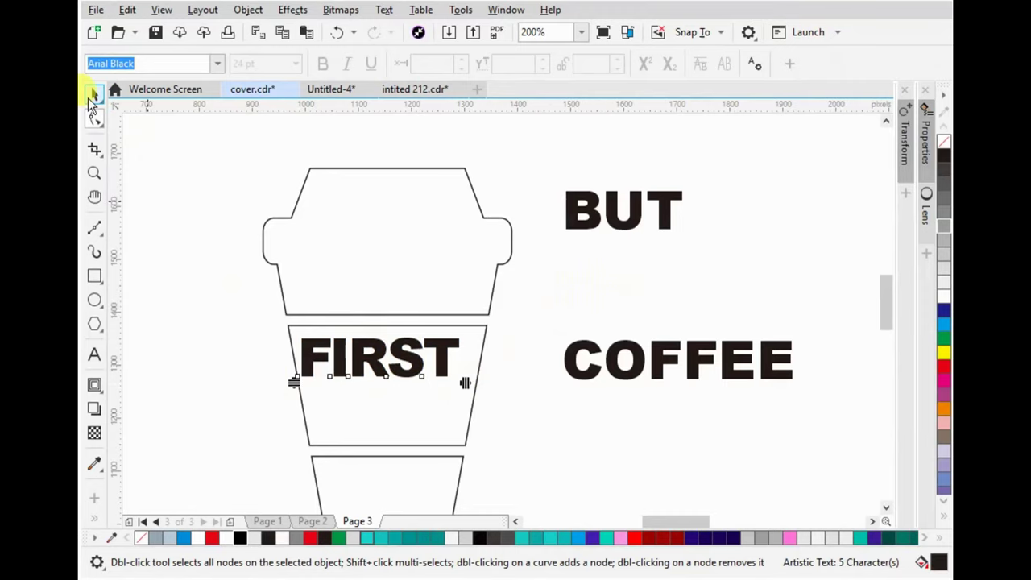
{"action": "left_click", "coordinate": [91, 95]}
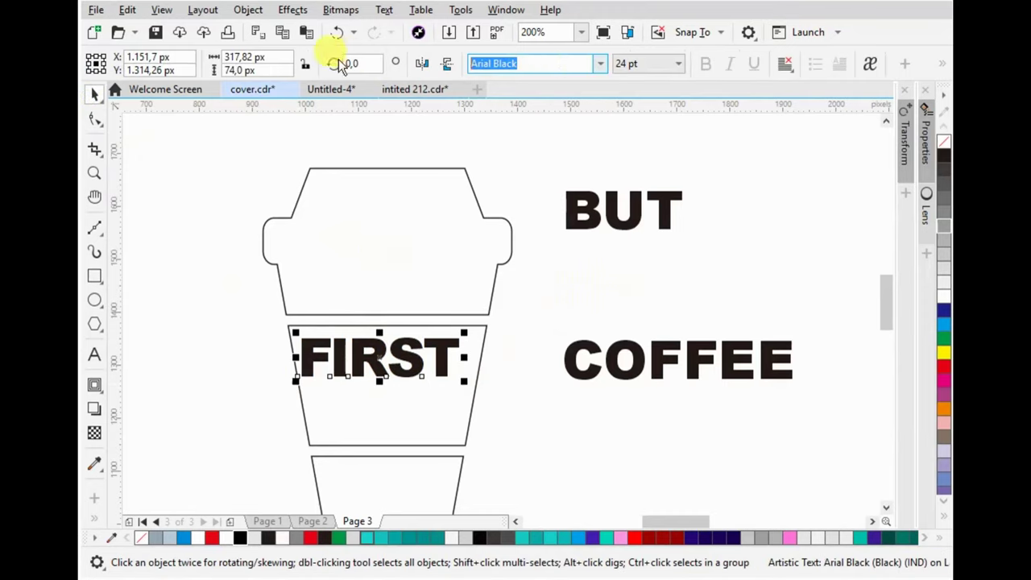
{"action": "type", "text": "Impact"}
{"action": "key", "text": "Return"}
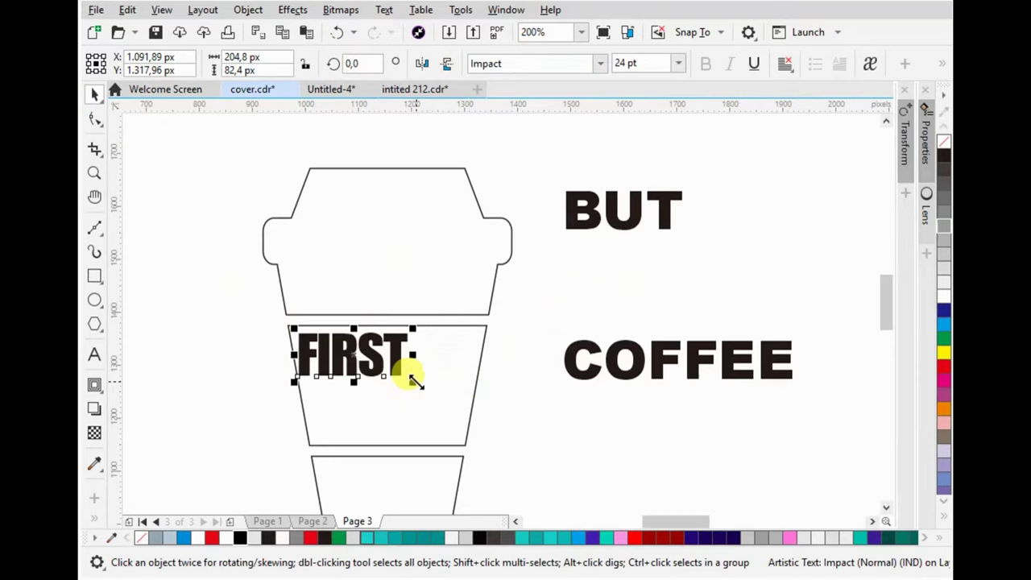
{"action": "left_click_drag", "start_coordinate": [412, 376], "coordinate": [517, 456]}
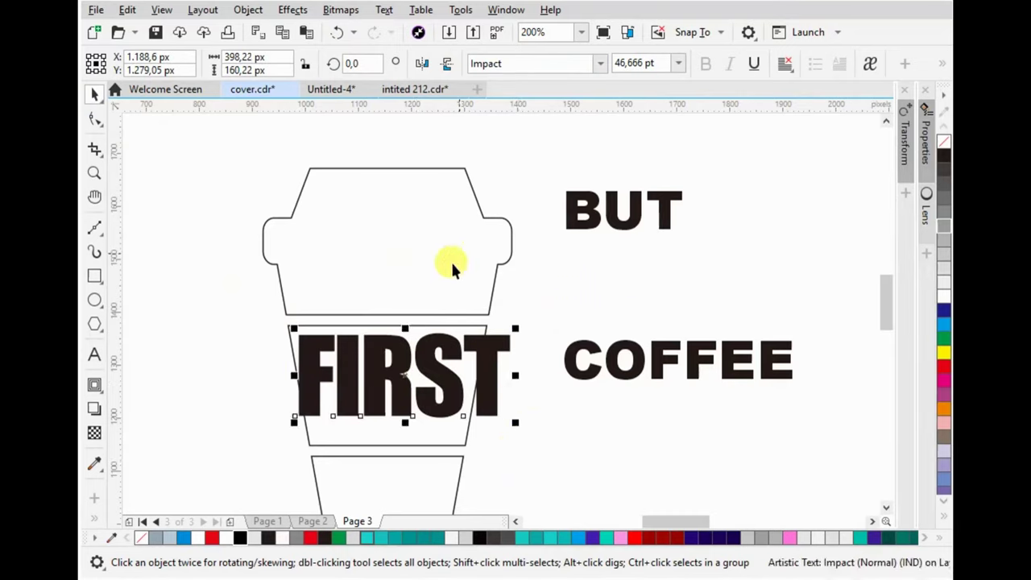
Envelope-shape FIRST by pulling its corners and sides to the band's tapered edges.
{"action": "left_click", "coordinate": [102, 397]}
{"action": "left_click", "coordinate": [143, 437]}
{"action": "left_click_drag", "start_coordinate": [298, 334], "coordinate": [288, 326]}
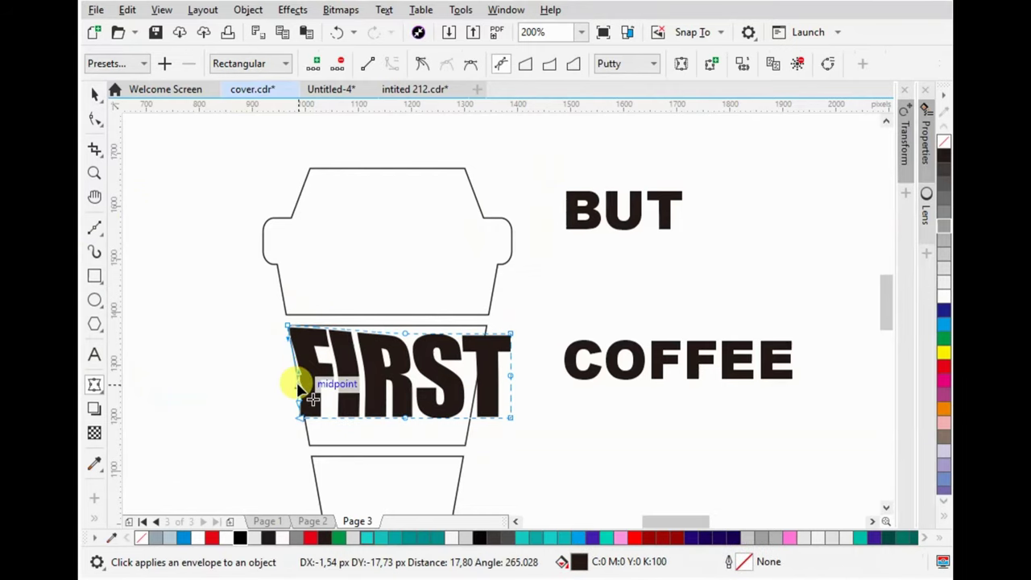
{"action": "left_click_drag", "start_coordinate": [298, 389], "coordinate": [309, 443]}
{"action": "left_click_drag", "start_coordinate": [406, 415], "coordinate": [387, 444]}
{"action": "left_click_drag", "start_coordinate": [510, 417], "coordinate": [464, 442]}
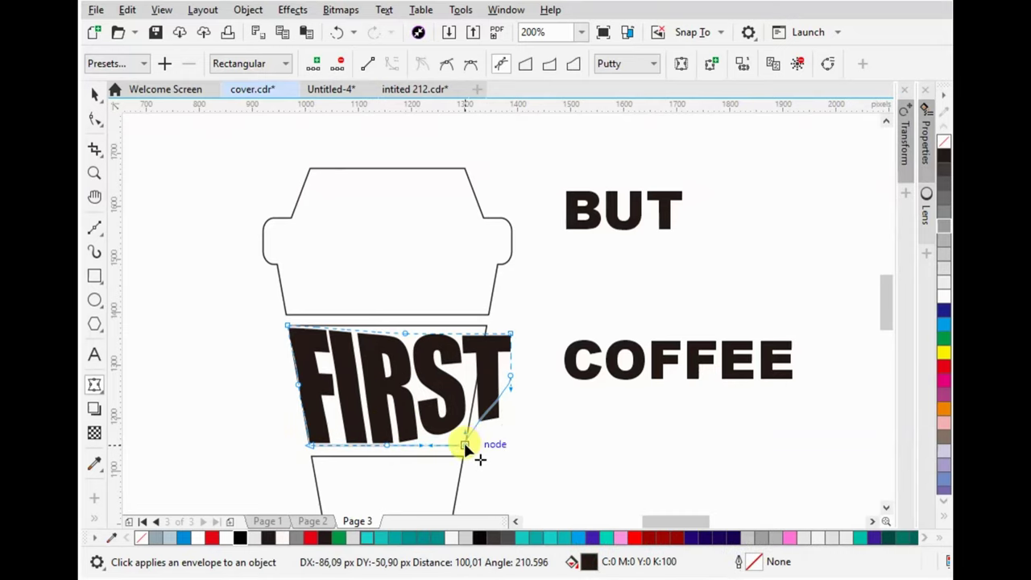
{"action": "left_click_drag", "start_coordinate": [509, 376], "coordinate": [476, 375]}
{"action": "left_click_drag", "start_coordinate": [509, 333], "coordinate": [487, 326]}
{"action": "left_click_drag", "start_coordinate": [408, 337], "coordinate": [404, 327]}
{"action": "left_click", "coordinate": [91, 94]}
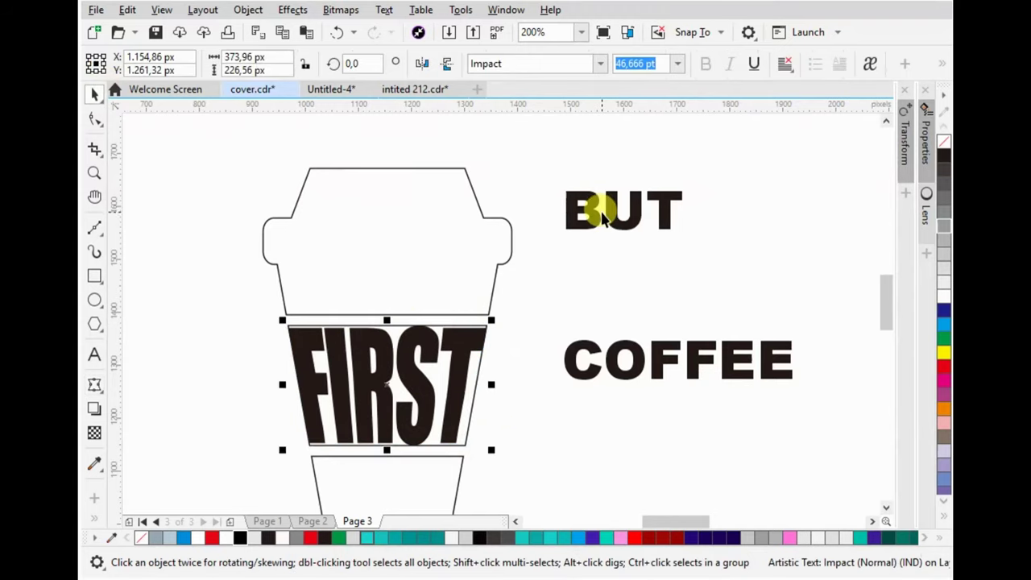
Move BUT onto the cup above FIRST and enlarge it to span the cup.
{"action": "left_click_drag", "start_coordinate": [602, 210], "coordinate": [320, 299]}
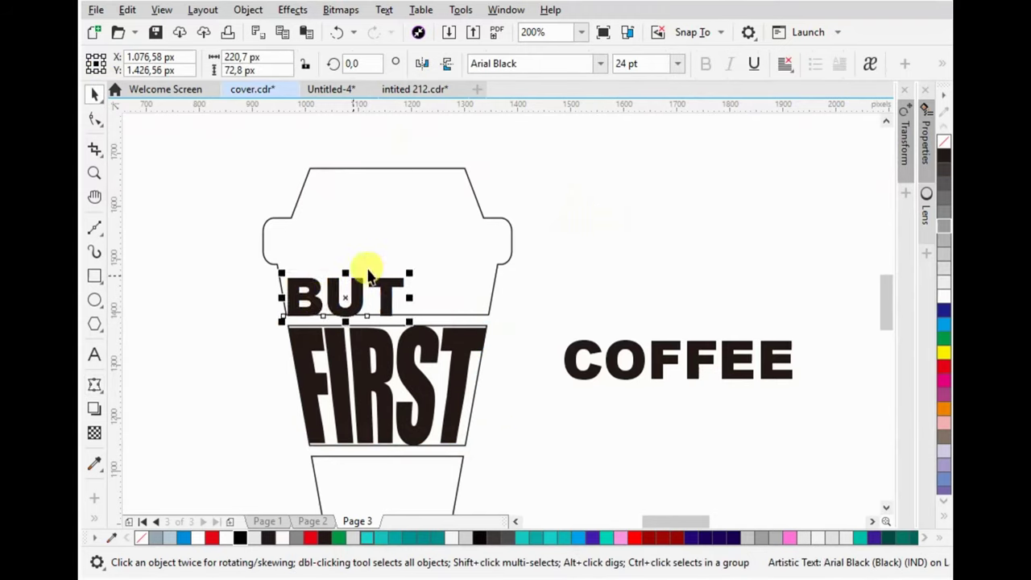
{"action": "mouse_move", "coordinate": [409, 270]}
{"action": "left_mouse_down"}
{"action": "mouse_move", "coordinate": [481, 239]}
{"action": "mouse_move", "coordinate": [468, 239]}
{"action": "left_mouse_up"}
{"action": "scroll", "coordinate": [482, 214], "scroll_direction": "down", "scroll_amount": 2}
{"action": "scroll", "coordinate": [481, 213], "scroll_direction": "up", "scroll_amount": 2}
Draw a rectangle across the lid ledge and round its corners.
{"action": "left_click", "coordinate": [94, 275]}
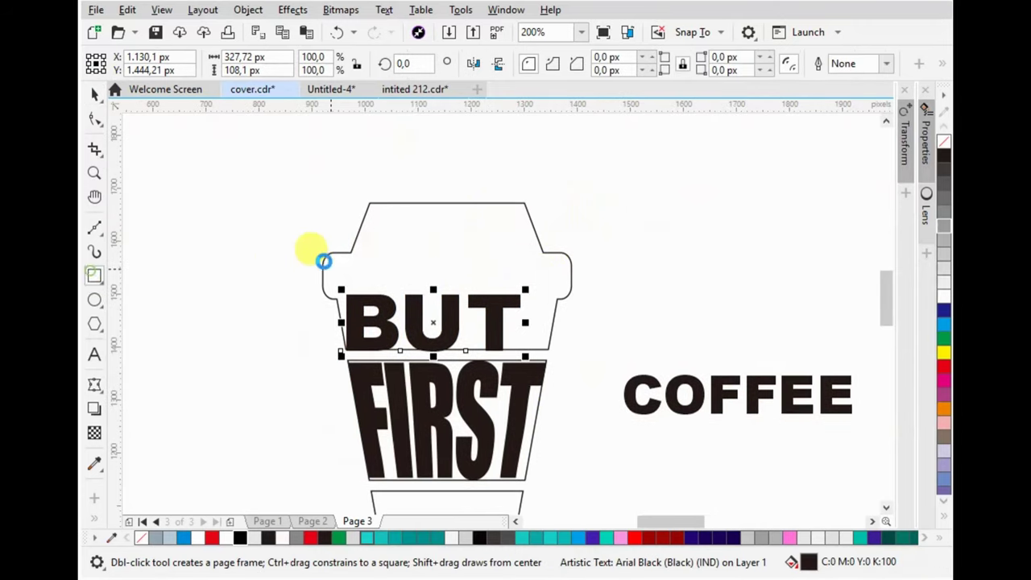
{"action": "left_click_drag", "start_coordinate": [320, 249], "coordinate": [570, 280]}
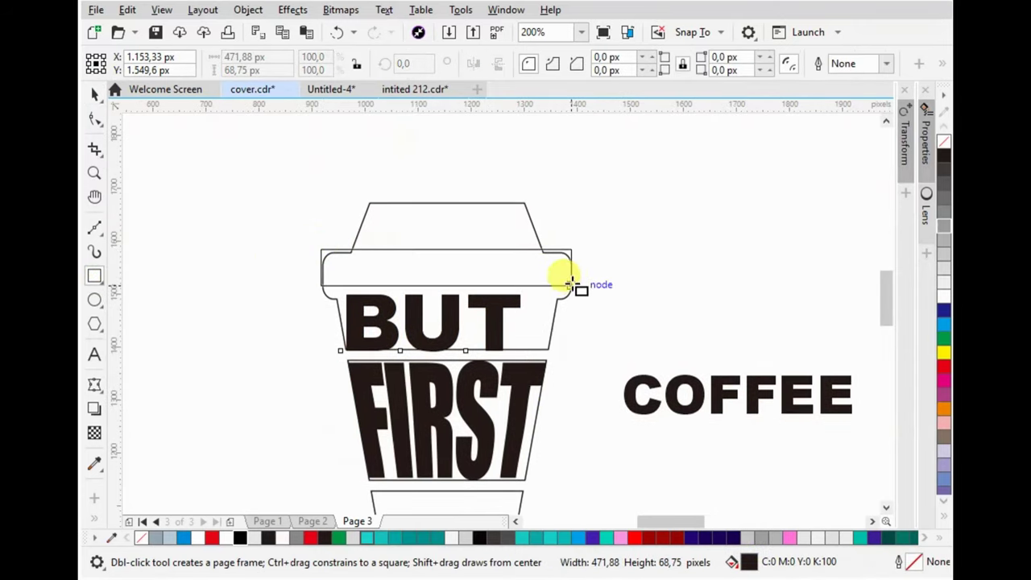
{"action": "left_click", "coordinate": [94, 120]}
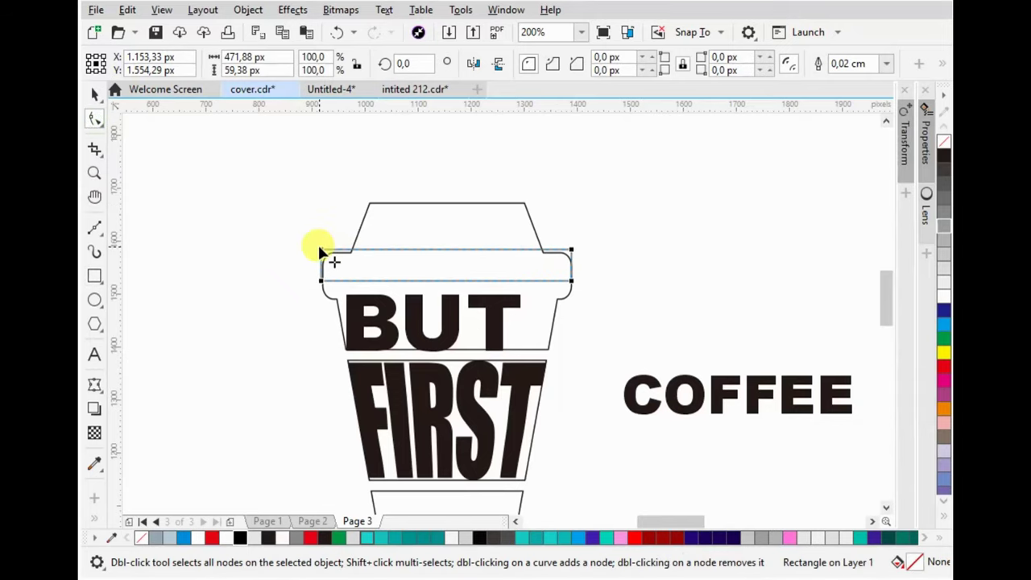
{"action": "left_click_drag", "start_coordinate": [320, 252], "coordinate": [326, 253]}
{"action": "left_click", "coordinate": [94, 94]}
{"action": "left_click", "coordinate": [465, 272]}
{"action": "left_click", "coordinate": [367, 302]}
{"action": "scroll", "coordinate": [393, 300], "scroll_direction": "up", "scroll_amount": 1}
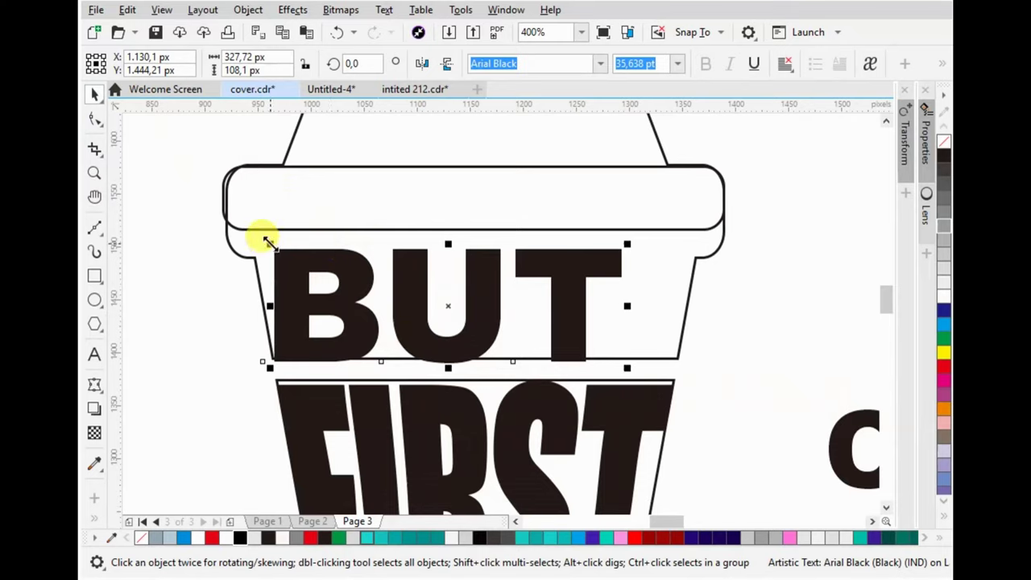
Enlarge BUT slightly and envelope-fit its corners and sides to the upper band under the rim.
{"action": "left_click_drag", "start_coordinate": [268, 240], "coordinate": [245, 230]}
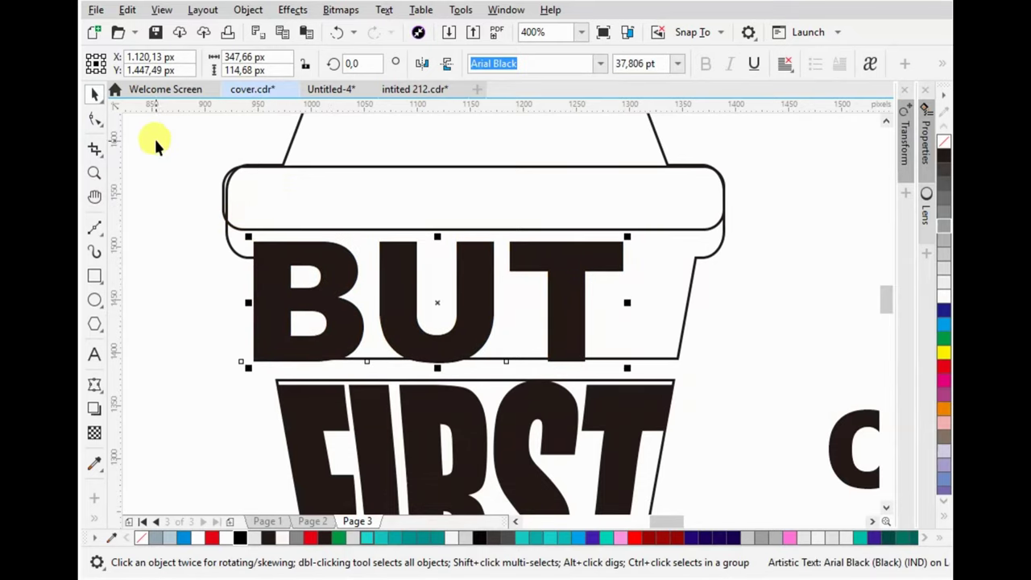
{"action": "left_click", "coordinate": [94, 385]}
{"action": "left_click_drag", "start_coordinate": [252, 360], "coordinate": [274, 362]}
{"action": "left_click_drag", "start_coordinate": [255, 304], "coordinate": [264, 304]}
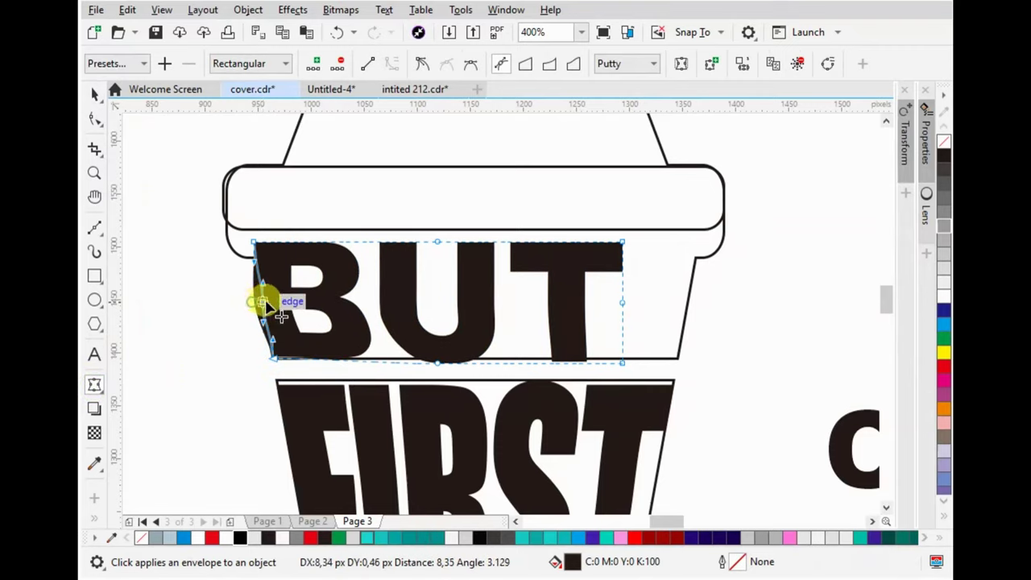
{"action": "left_click_drag", "start_coordinate": [255, 245], "coordinate": [251, 231]}
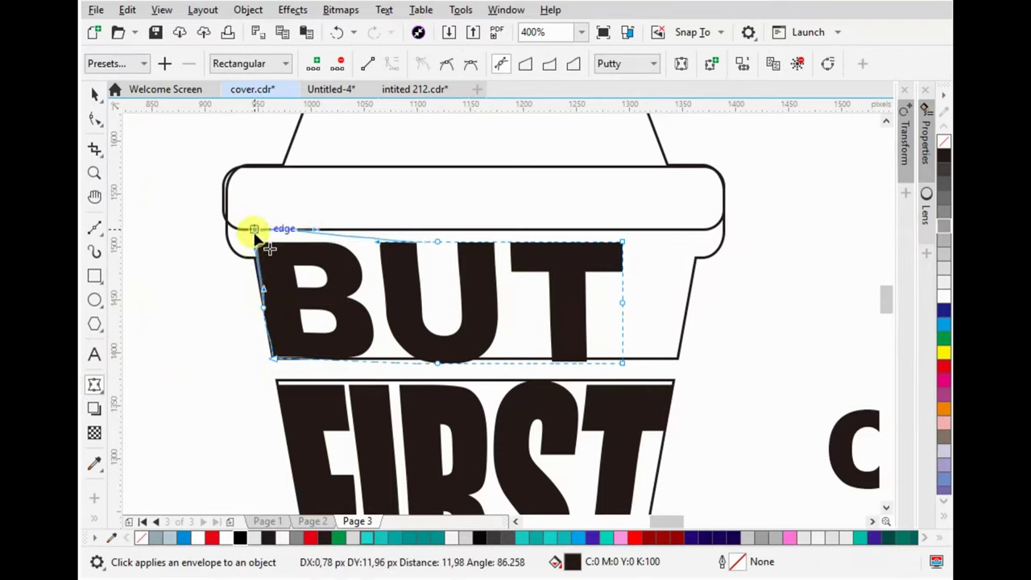
{"action": "left_click_drag", "start_coordinate": [622, 302], "coordinate": [687, 300]}
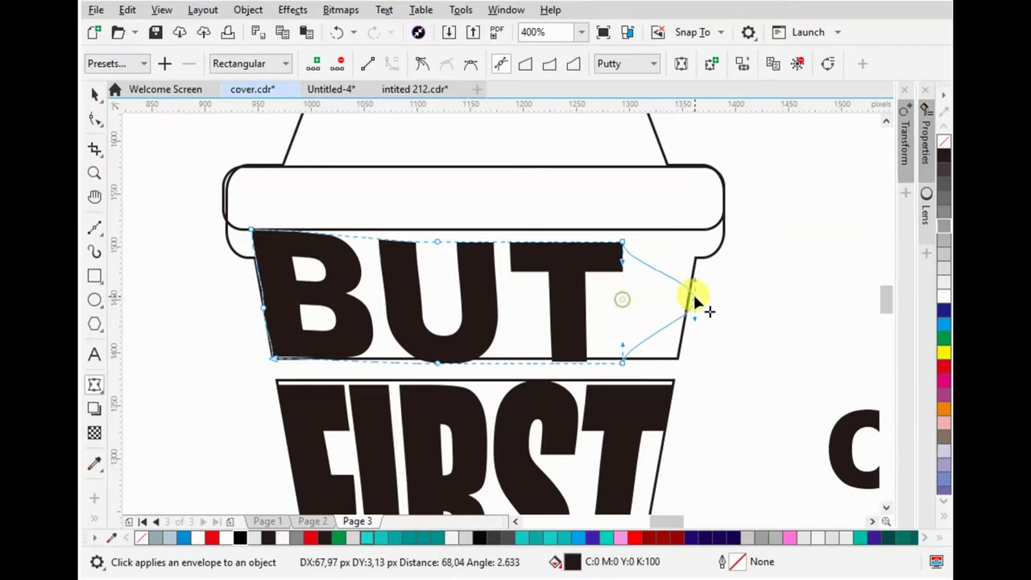
{"action": "left_click_drag", "start_coordinate": [622, 362], "coordinate": [675, 357]}
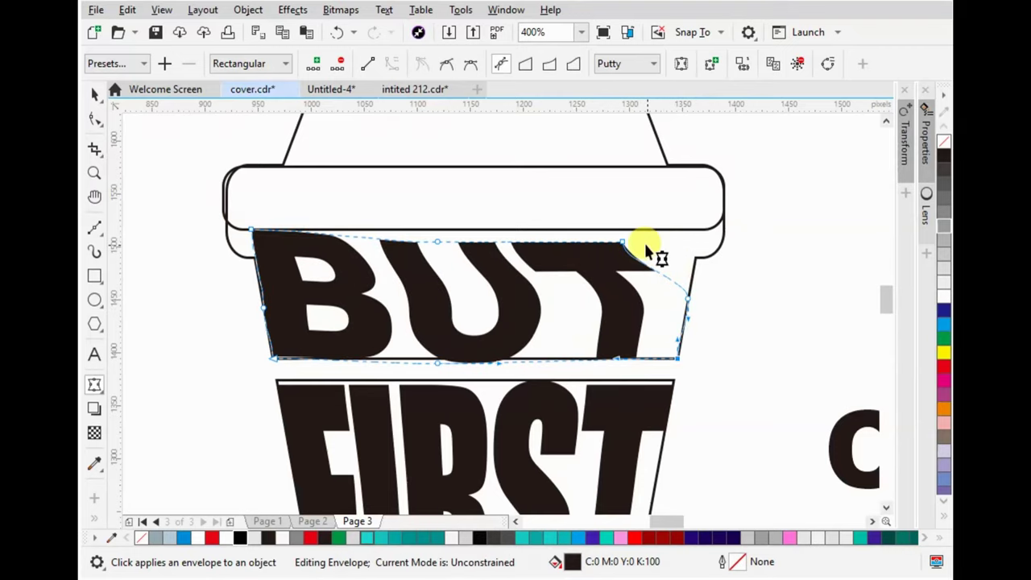
{"action": "left_click_drag", "start_coordinate": [622, 242], "coordinate": [682, 238]}
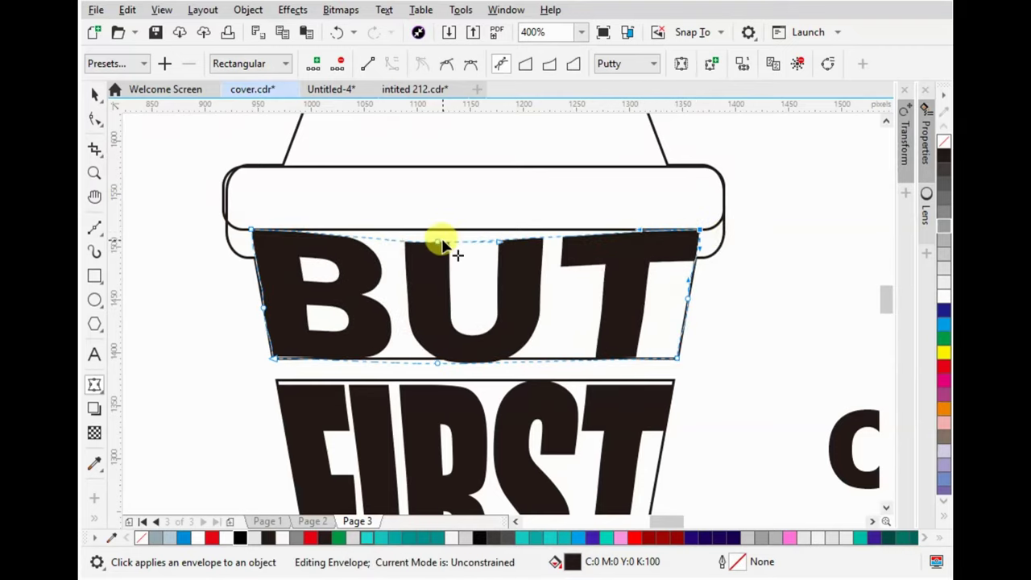
{"action": "left_click_drag", "start_coordinate": [438, 241], "coordinate": [457, 229]}
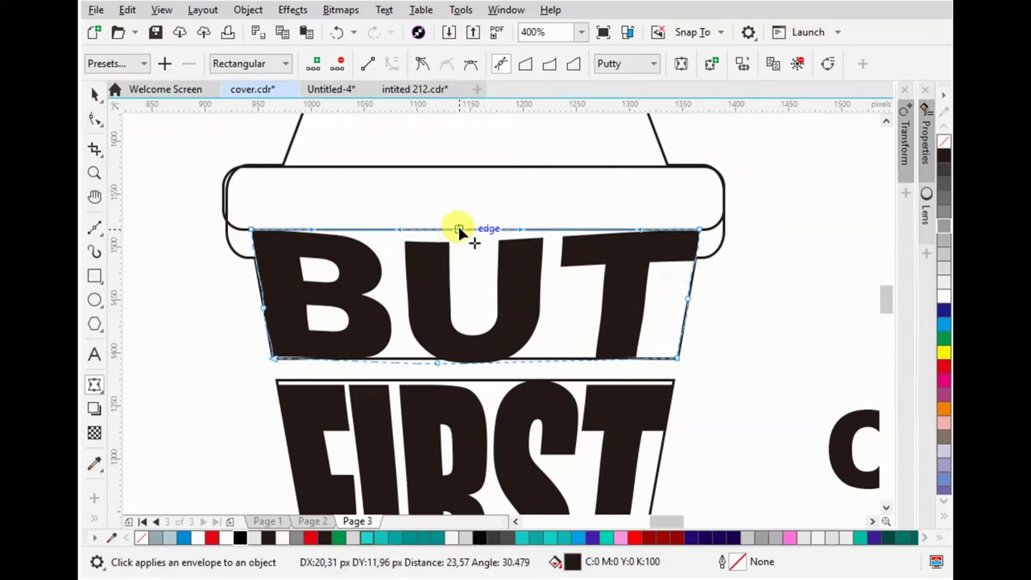
{"action": "left_click", "coordinate": [93, 93]}
{"action": "left_click", "coordinate": [694, 206]}
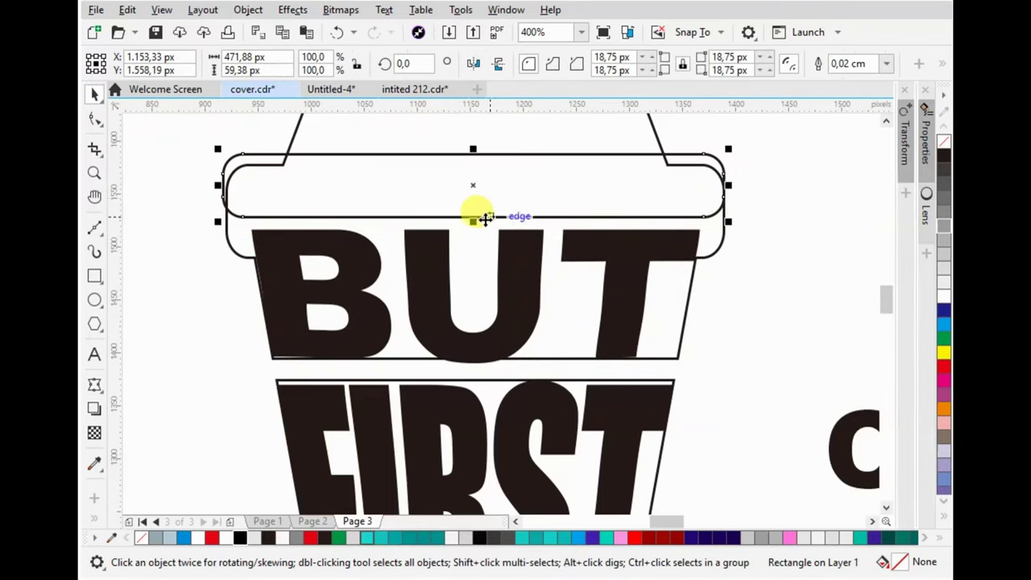
Move COFFEE into the cup's bottom band and apply the Envelope tool (Ctrl+F7) to it.
{"action": "scroll", "coordinate": [528, 233], "scroll_direction": "down", "scroll_amount": 1}
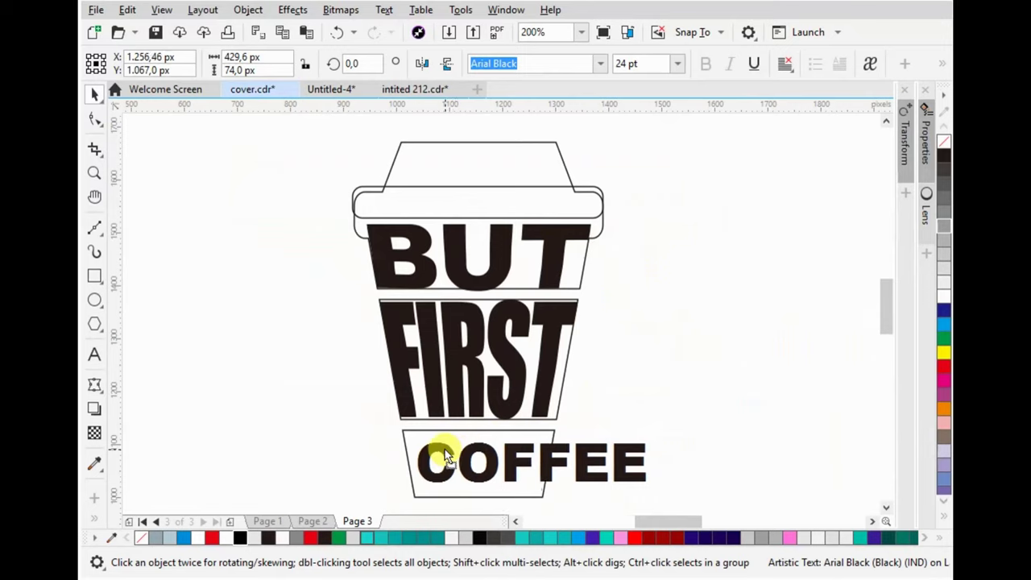
{"action": "left_click_drag", "start_coordinate": [681, 332], "coordinate": [445, 458]}
{"action": "scroll", "coordinate": [563, 451], "scroll_direction": "down", "scroll_amount": 1}
{"action": "scroll", "coordinate": [603, 381], "scroll_direction": "up", "scroll_amount": 2}
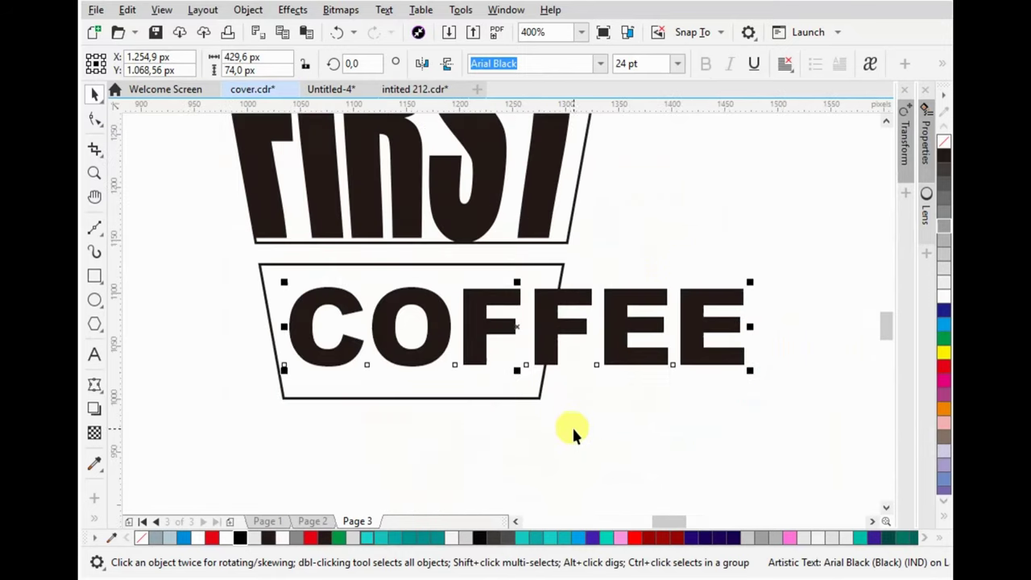
{"action": "scroll", "coordinate": [561, 388], "scroll_direction": "down", "scroll_amount": 1}
{"action": "left_click", "coordinate": [94, 120]}
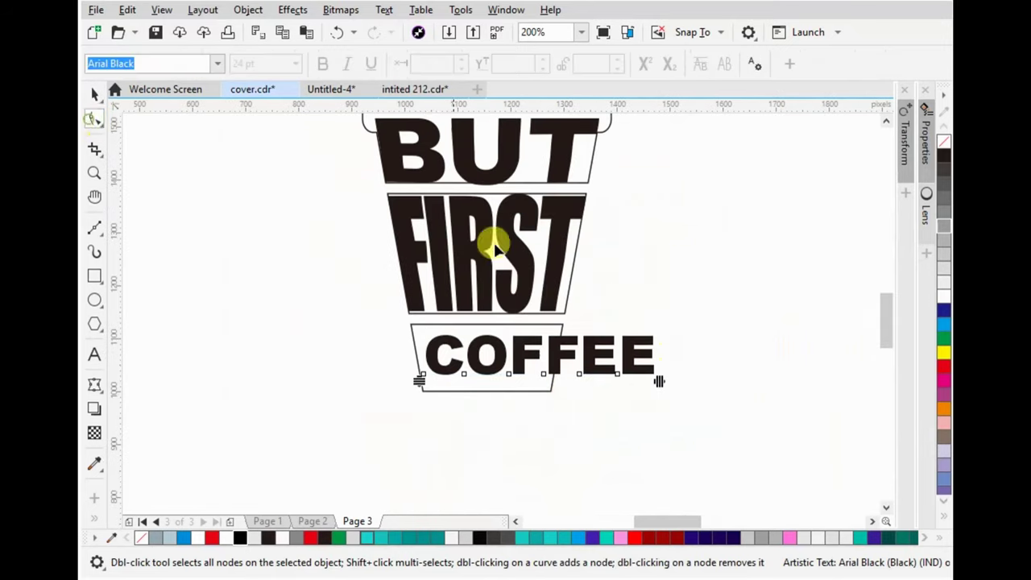
{"action": "key", "text": "ctrl+F7"}
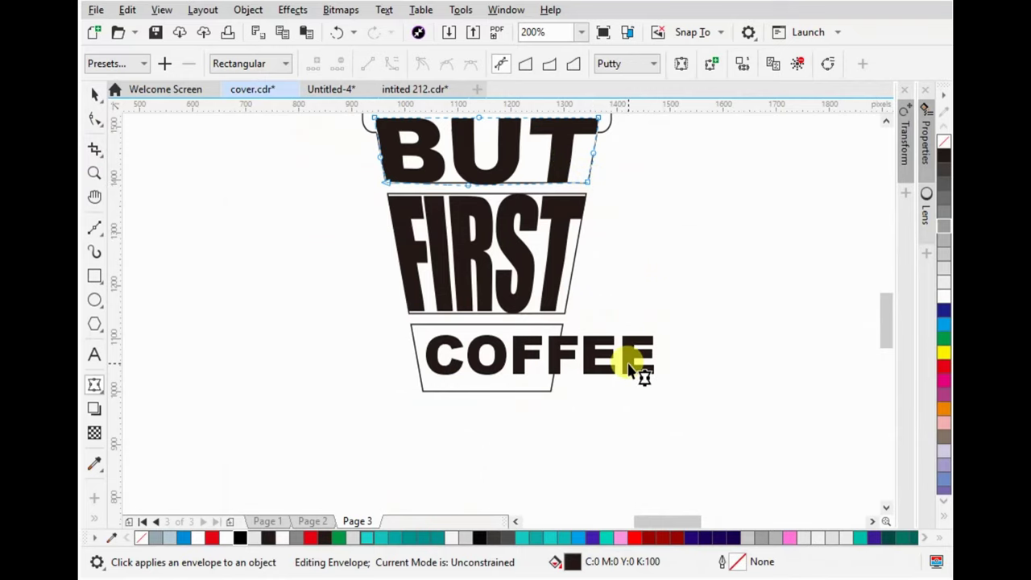
{"action": "left_click", "coordinate": [642, 369]}
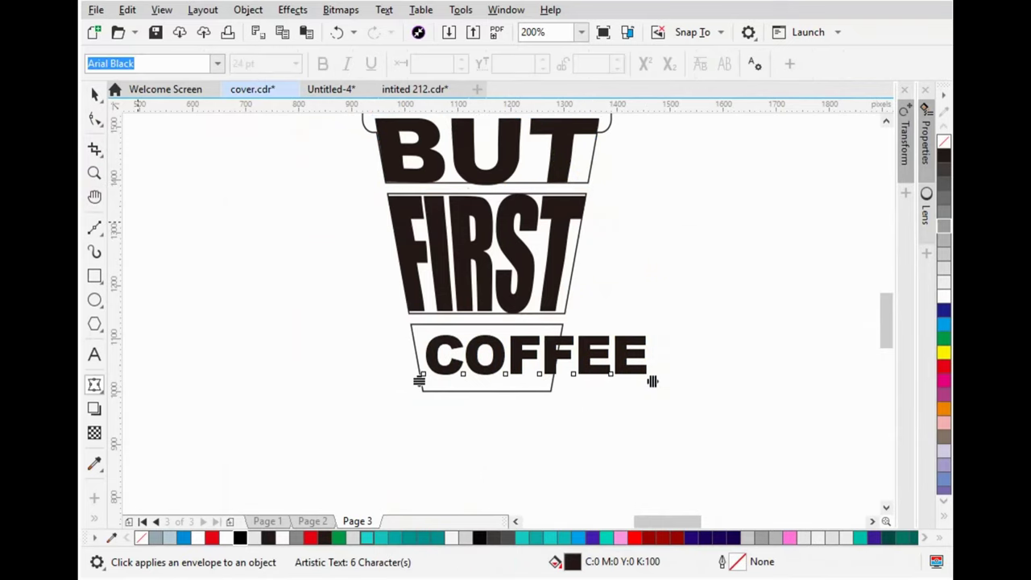
{"action": "left_click", "coordinate": [91, 94]}
{"action": "left_click", "coordinate": [94, 384]}
{"action": "scroll", "coordinate": [483, 349], "scroll_direction": "up", "scroll_amount": 1}
Drag COFFEE's envelope corners, sides and middle nodes to fit the tapered bottom band.
{"action": "left_click_drag", "start_coordinate": [410, 333], "coordinate": [381, 310]}
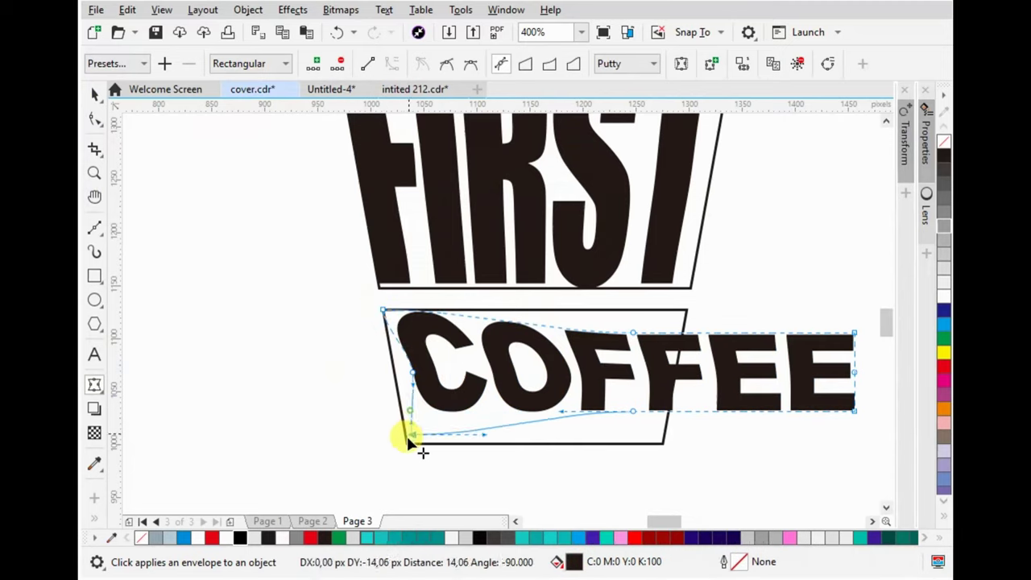
{"action": "left_click_drag", "start_coordinate": [411, 411], "coordinate": [407, 443]}
{"action": "left_click_drag", "start_coordinate": [409, 365], "coordinate": [391, 373]}
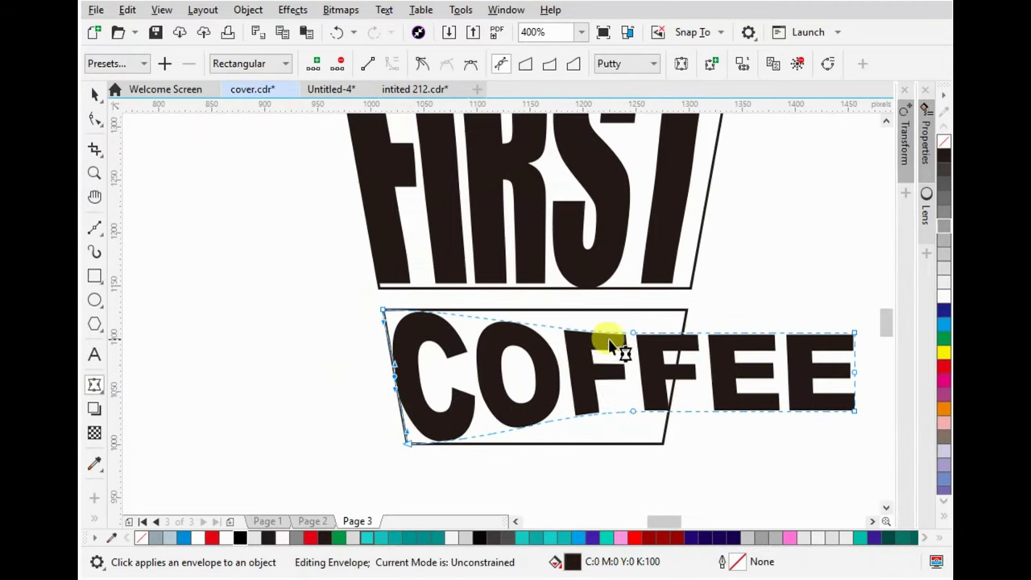
{"action": "left_click_drag", "start_coordinate": [632, 336], "coordinate": [526, 309]}
{"action": "left_click_drag", "start_coordinate": [630, 410], "coordinate": [515, 443]}
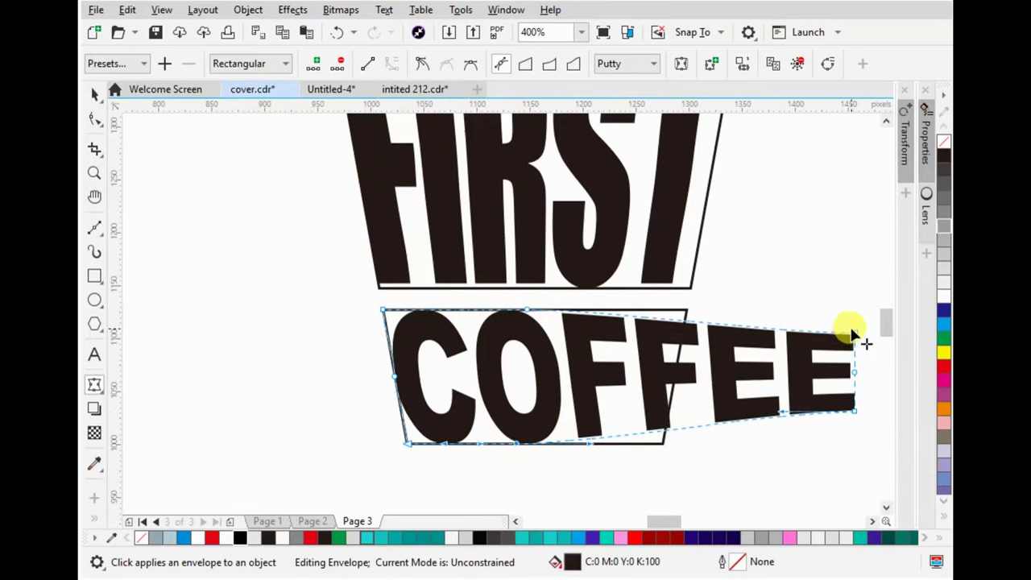
{"action": "left_click_drag", "start_coordinate": [851, 330], "coordinate": [685, 309]}
{"action": "left_click_drag", "start_coordinate": [853, 372], "coordinate": [679, 380]}
{"action": "left_click_drag", "start_coordinate": [853, 409], "coordinate": [663, 439]}
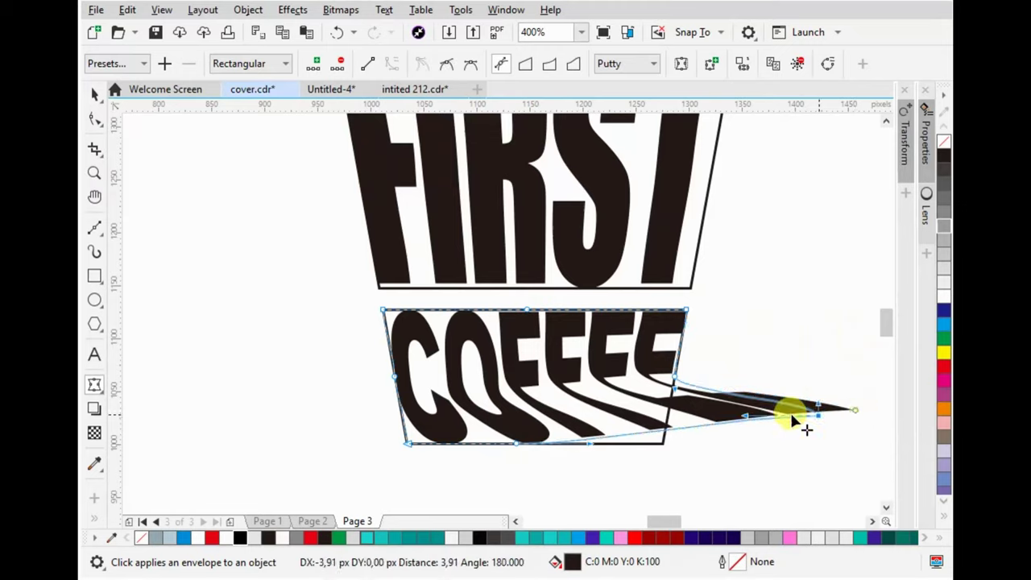
{"action": "left_click", "coordinate": [94, 94]}
{"action": "scroll", "coordinate": [387, 326], "scroll_direction": "down", "scroll_amount": 3}
{"action": "left_click", "coordinate": [599, 282]}
{"action": "scroll", "coordinate": [575, 253], "scroll_direction": "down", "scroll_amount": 2}
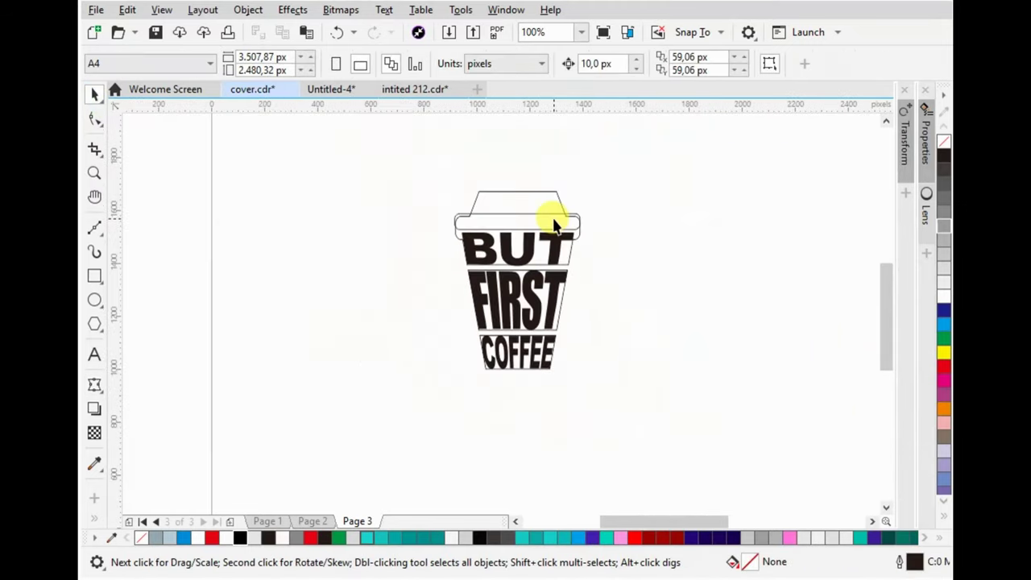
Make FIRST slightly shorter by pulling its top edge down.
{"action": "scroll", "coordinate": [553, 224], "scroll_direction": "up", "scroll_amount": 2}
{"action": "left_click", "coordinate": [508, 348]}
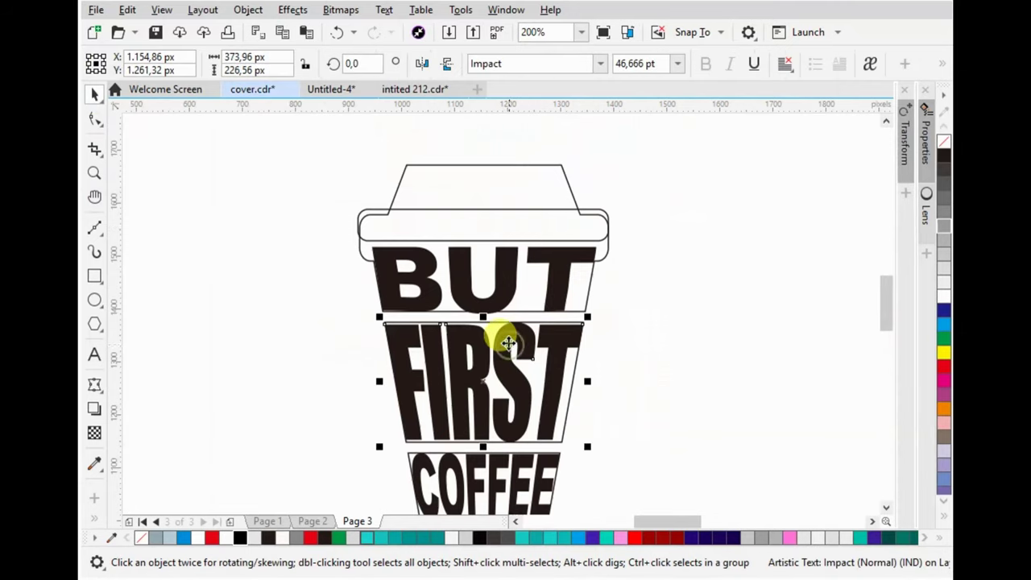
{"action": "mouse_move", "coordinate": [483, 317]}
{"action": "left_mouse_down"}
{"action": "mouse_move", "coordinate": [484, 332]}
{"action": "mouse_move", "coordinate": [504, 325]}
{"action": "mouse_move", "coordinate": [496, 306]}
{"action": "left_mouse_up"}
{"action": "scroll", "coordinate": [496, 332], "scroll_direction": "up", "scroll_amount": 2}
{"action": "scroll", "coordinate": [496, 306], "scroll_direction": "down", "scroll_amount": 2}
{"action": "scroll", "coordinate": [517, 432], "scroll_direction": "up", "scroll_amount": 2}
Stretch COFFEE taller upward so it fills the gap below FIRST.
{"action": "left_click", "coordinate": [516, 432]}
{"action": "left_click_drag", "start_coordinate": [479, 412], "coordinate": [484, 394]}
{"action": "scroll", "coordinate": [662, 359], "scroll_direction": "down", "scroll_amount": 2}
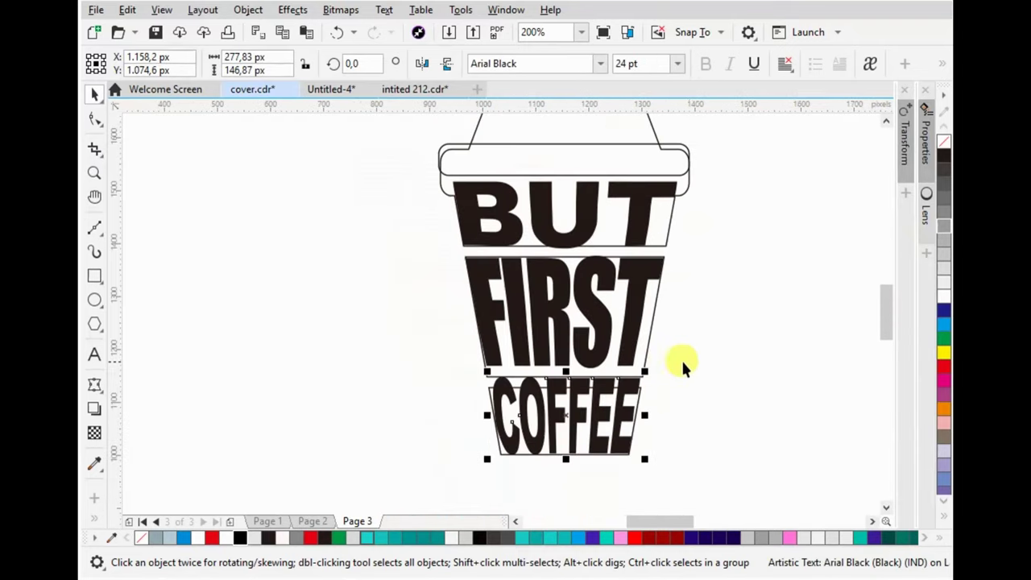
{"action": "scroll", "coordinate": [695, 311], "scroll_direction": "down", "scroll_amount": 2}
{"action": "scroll", "coordinate": [505, 236], "scroll_direction": "up", "scroll_amount": 2}
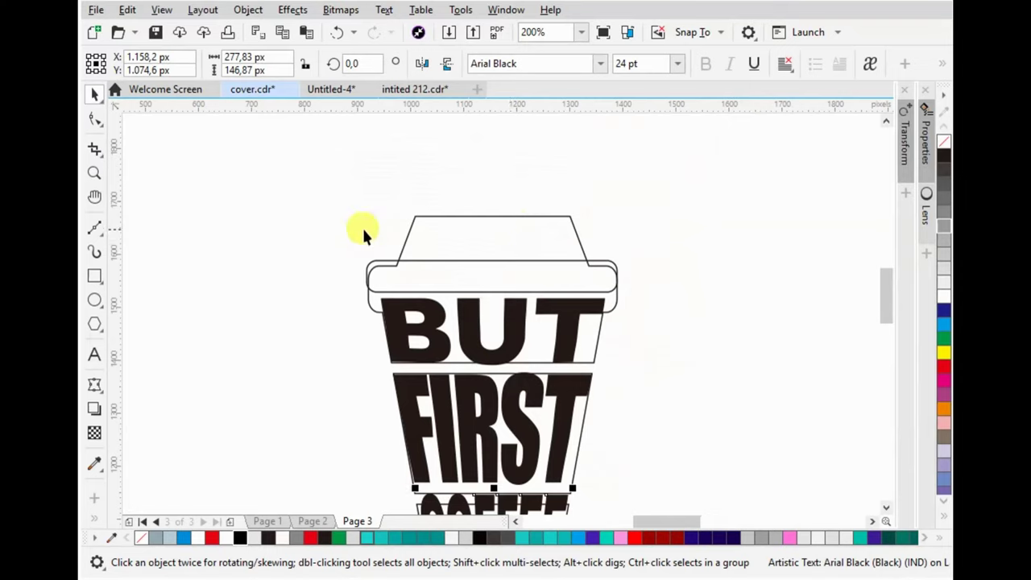
{"action": "left_click", "coordinate": [95, 276]}
Intersect a wide rectangle with the lid's top piece and delete the leftover piece.
{"action": "left_click_drag", "start_coordinate": [333, 168], "coordinate": [660, 256]}
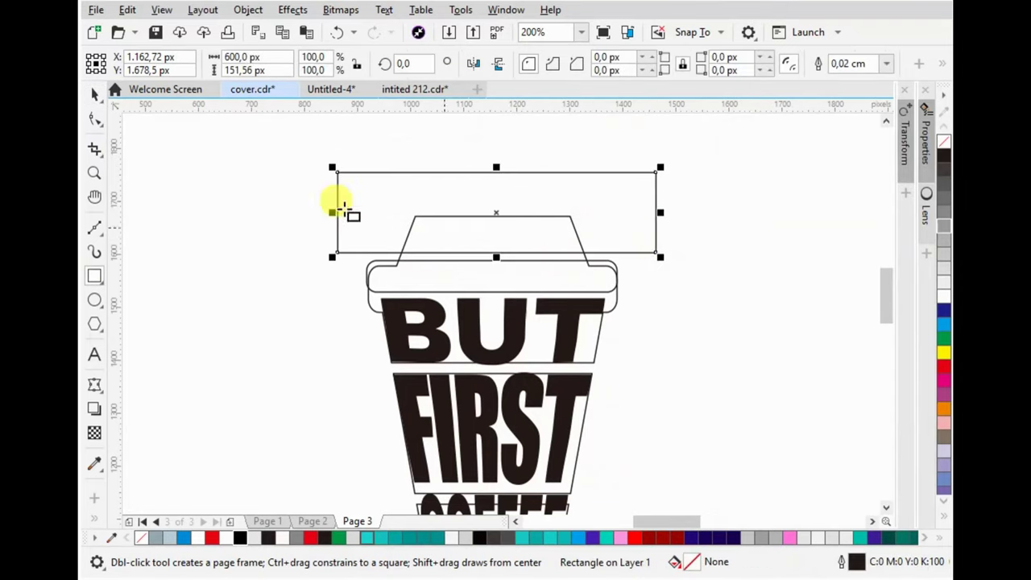
{"action": "left_click", "coordinate": [94, 95]}
{"action": "left_click", "coordinate": [614, 298], "text": "shift"}
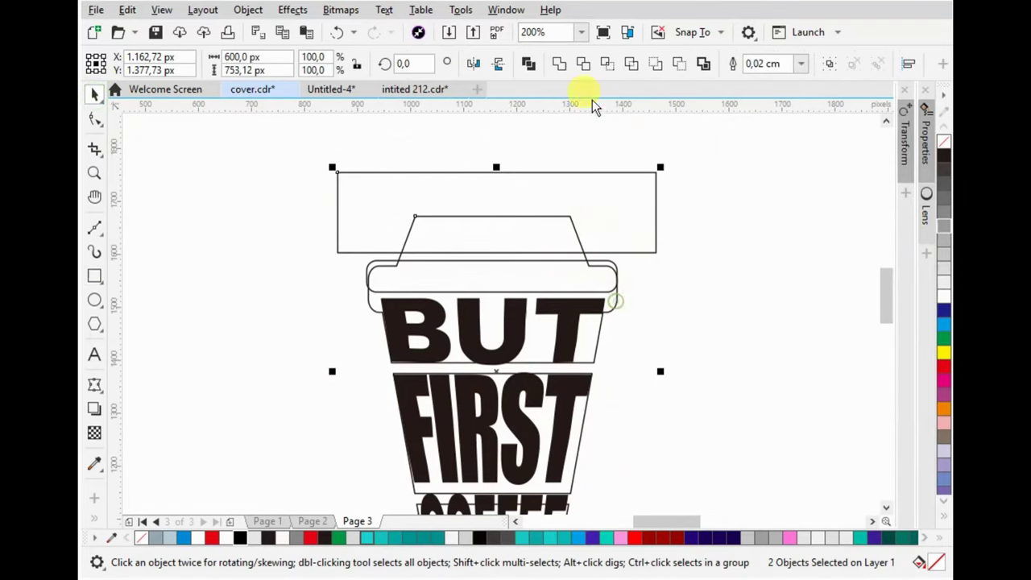
{"action": "left_click", "coordinate": [610, 64]}
{"action": "left_click", "coordinate": [626, 218]}
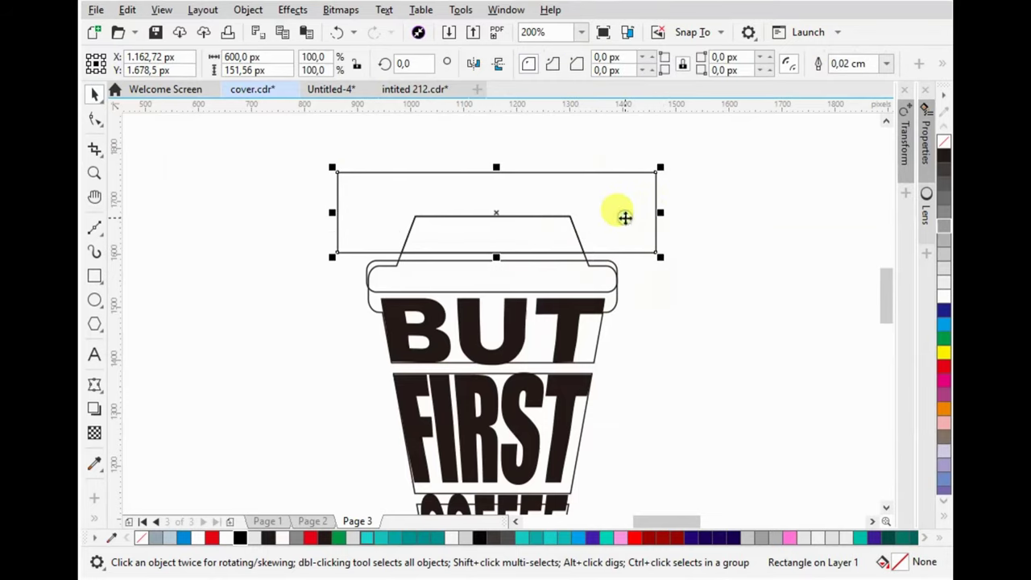
{"action": "left_click_drag", "start_coordinate": [606, 308], "coordinate": [767, 335]}
{"action": "key", "text": "Delete"}
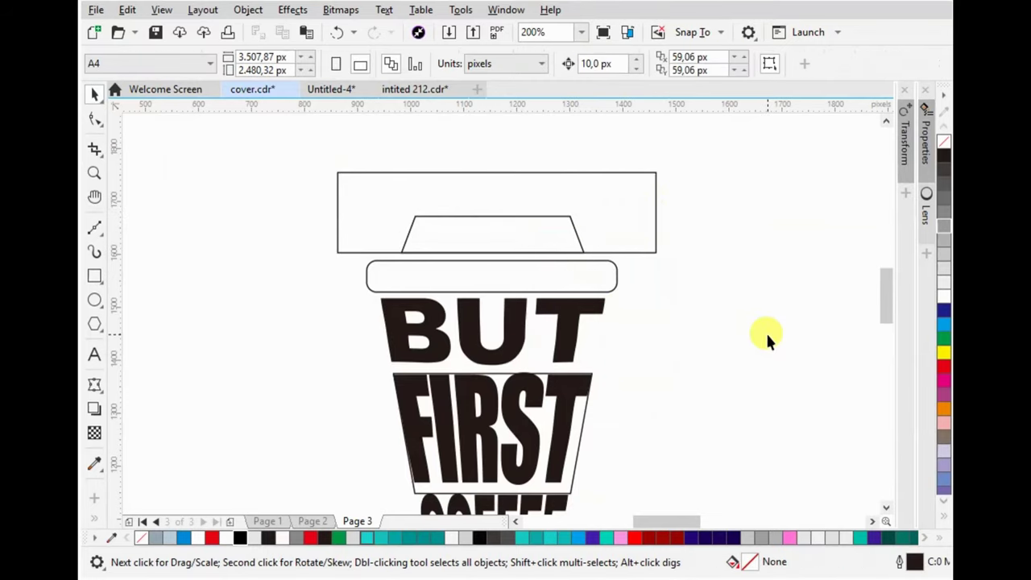
Select BUT and start reshaping it with an envelope.
{"action": "left_click", "coordinate": [595, 331]}
{"action": "key", "text": "ctrl+F7"}
{"action": "scroll", "coordinate": [568, 340], "scroll_direction": "up", "scroll_amount": 3}
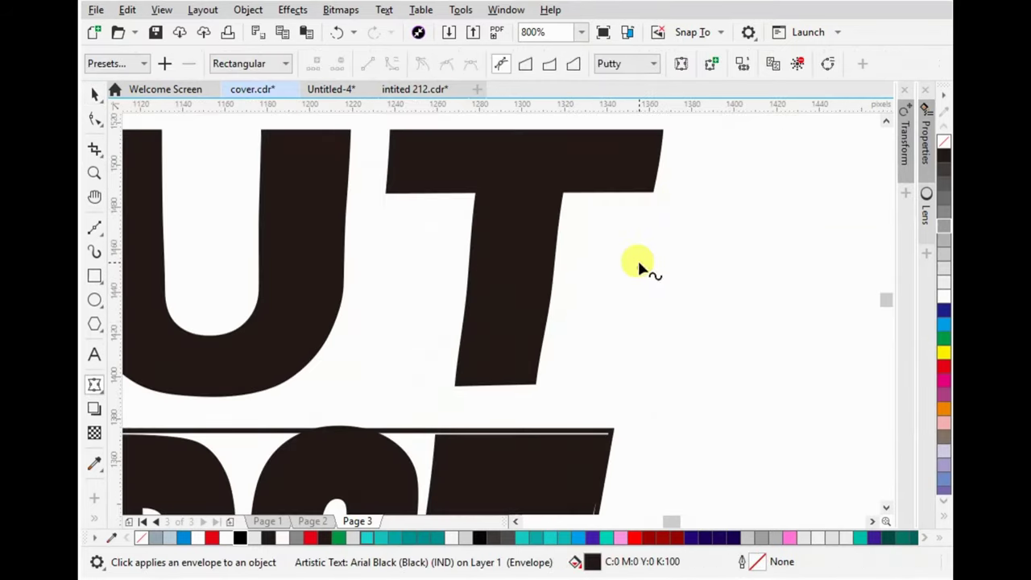
Convert BUT's right envelope segment to a line and delete its middle right node.
{"action": "right_click", "coordinate": [640, 266]}
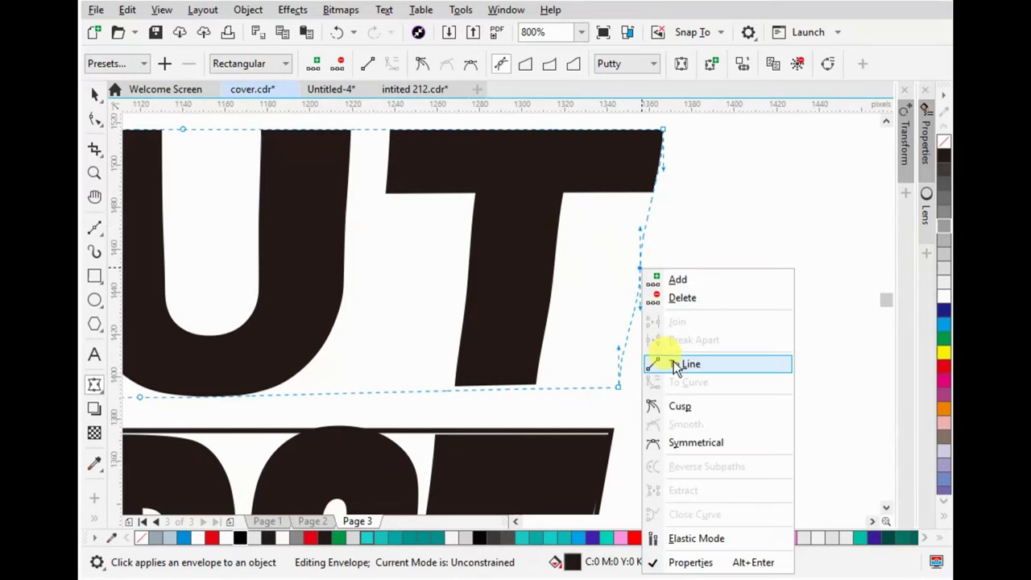
{"action": "left_click", "coordinate": [673, 360]}
{"action": "right_click", "coordinate": [635, 267]}
{"action": "left_click", "coordinate": [680, 303]}
{"action": "scroll", "coordinate": [691, 369], "scroll_direction": "down", "scroll_amount": 1}
{"action": "scroll", "coordinate": [672, 258], "scroll_direction": "down", "scroll_amount": 1}
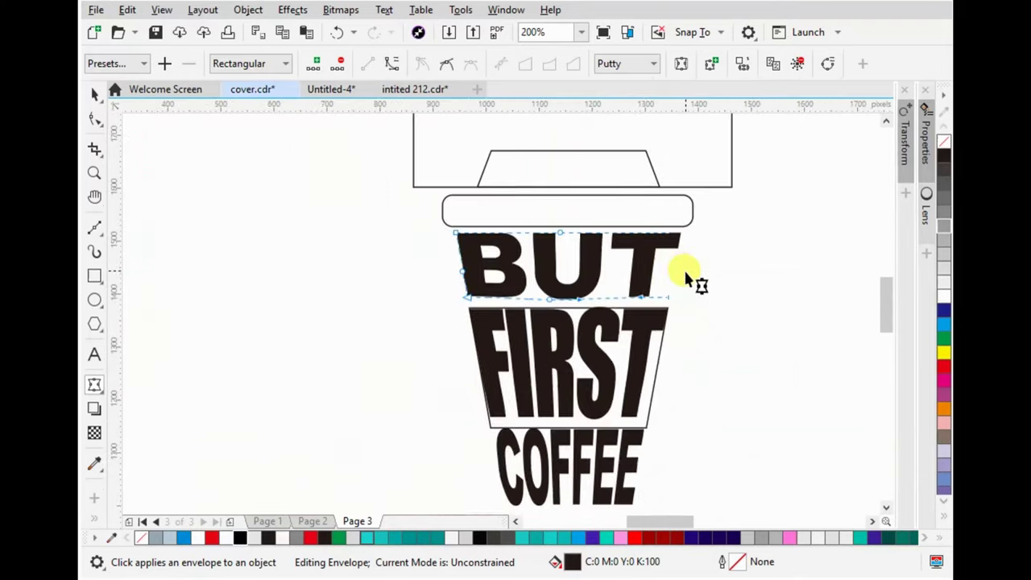
{"action": "left_click", "coordinate": [642, 378]}
{"action": "left_click", "coordinate": [94, 94]}
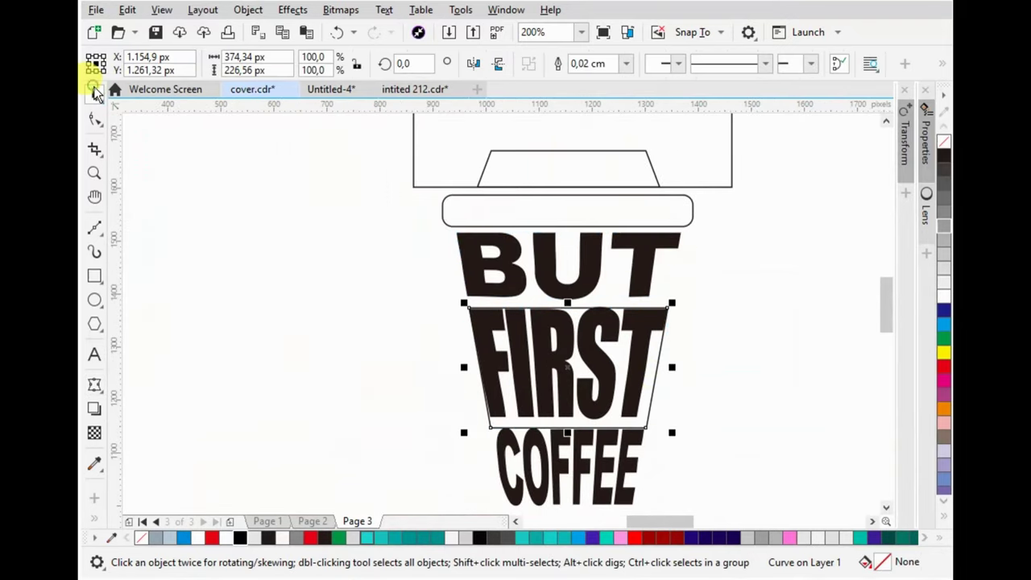
{"action": "scroll", "coordinate": [553, 325], "scroll_direction": "down", "scroll_amount": 1}
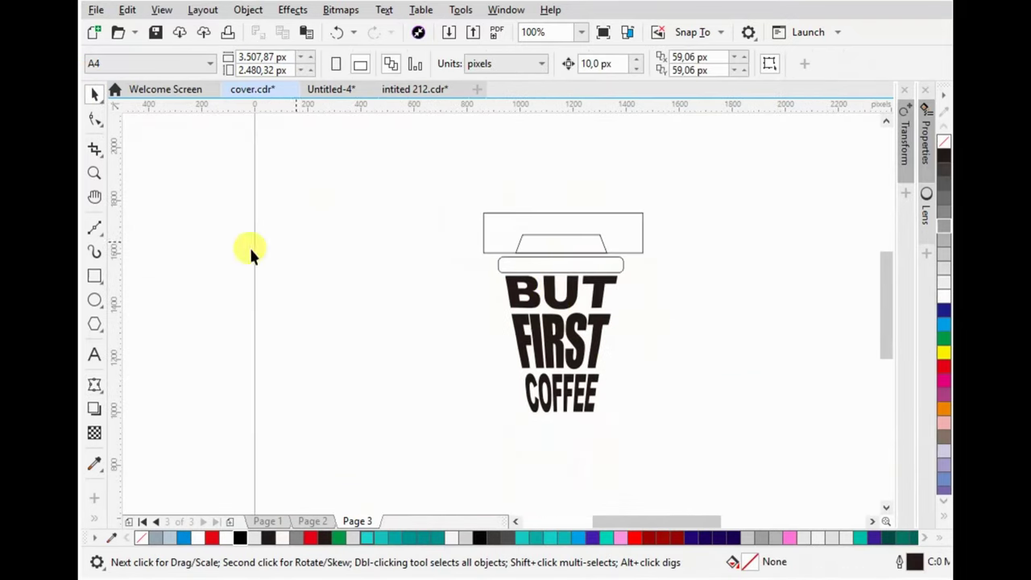
{"action": "left_click", "coordinate": [94, 276]}
Draw a horizontal straw bar above the lid and round its top-left corner.
{"action": "scroll", "coordinate": [541, 201], "scroll_direction": "up", "scroll_amount": 1}
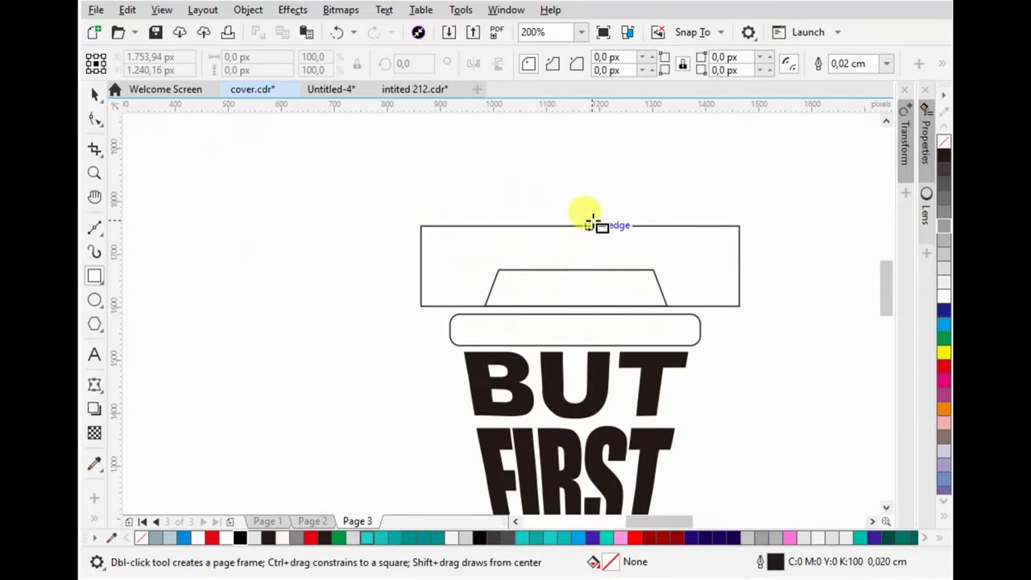
{"action": "mouse_move", "coordinate": [540, 191]}
{"action": "left_mouse_down"}
{"action": "mouse_move", "coordinate": [562, 282]}
{"action": "mouse_move", "coordinate": [622, 211]}
{"action": "left_mouse_up"}
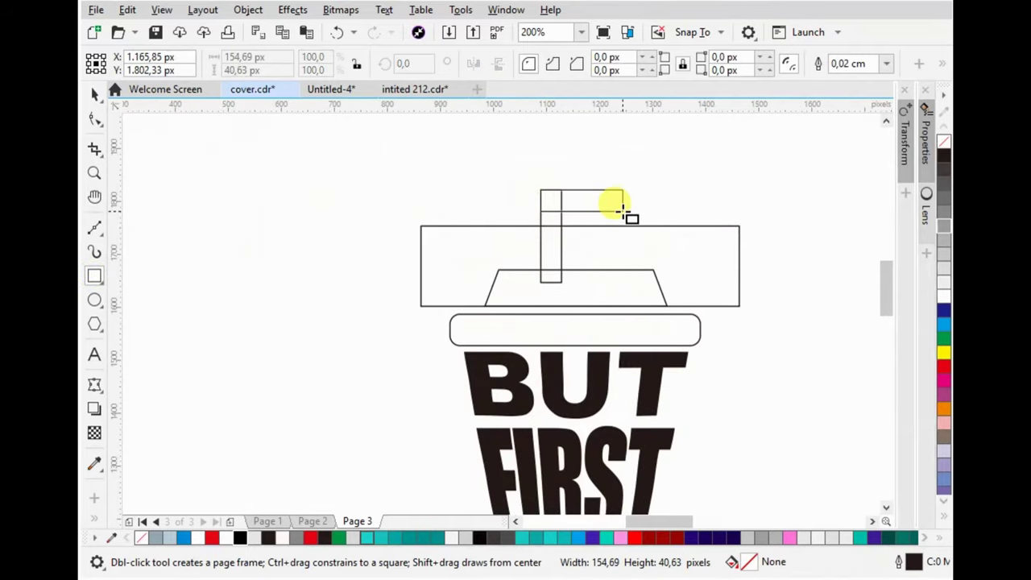
{"action": "left_click", "coordinate": [94, 119]}
{"action": "scroll", "coordinate": [557, 198], "scroll_direction": "up", "scroll_amount": 1}
{"action": "mouse_move", "coordinate": [602, 228]}
{"action": "left_mouse_down"}
{"action": "mouse_move", "coordinate": [600, 256]}
{"action": "mouse_move", "coordinate": [584, 253]}
{"action": "left_mouse_up"}
{"action": "left_click", "coordinate": [610, 276]}
{"action": "key", "text": "space"}
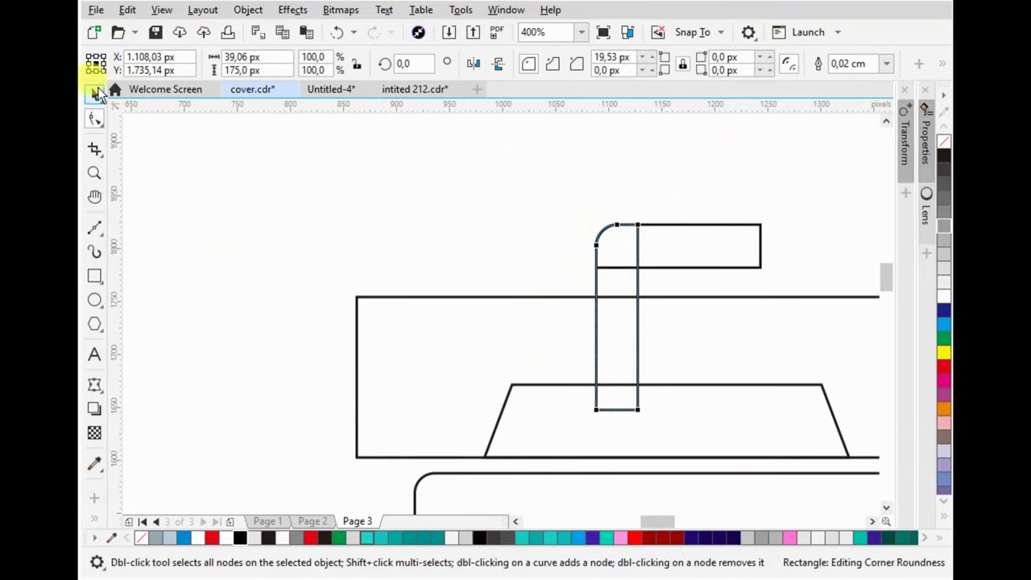
Weld the two straw rectangles, skew the straw sideways, and delete the outer lid rectangle.
{"action": "scroll", "coordinate": [491, 202], "scroll_direction": "down", "scroll_amount": 1}
{"action": "left_click_drag", "start_coordinate": [622, 302], "coordinate": [624, 305]}
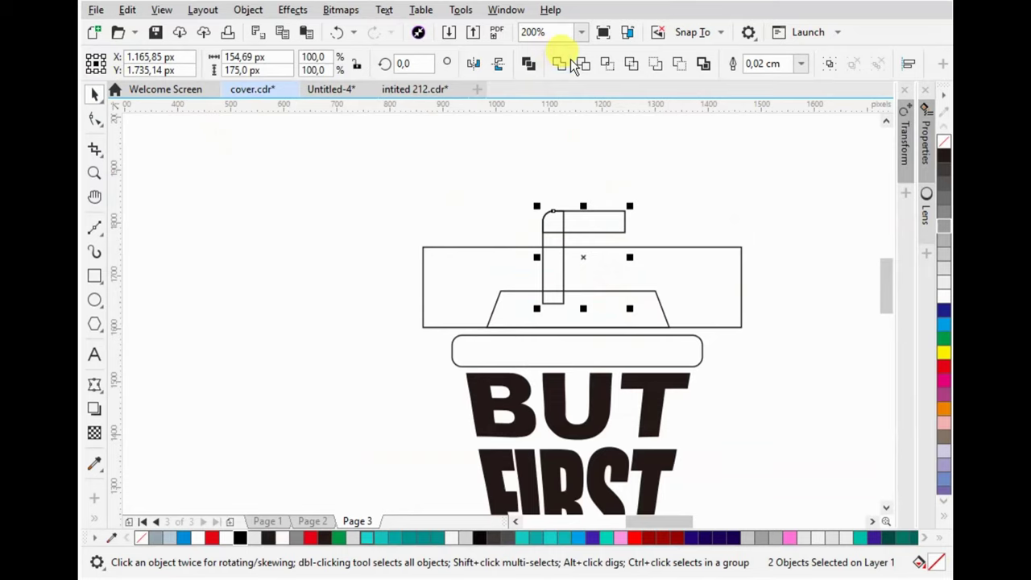
{"action": "left_click", "coordinate": [558, 64]}
{"action": "left_click", "coordinate": [598, 218]}
{"action": "mouse_move", "coordinate": [582, 204]}
{"action": "left_mouse_down"}
{"action": "mouse_move", "coordinate": [606, 197]}
{"action": "mouse_move", "coordinate": [654, 229]}
{"action": "left_mouse_up"}
{"action": "left_click", "coordinate": [694, 269]}
{"action": "key", "text": "Delete"}
{"action": "scroll", "coordinate": [640, 253], "scroll_direction": "down", "scroll_amount": 3}
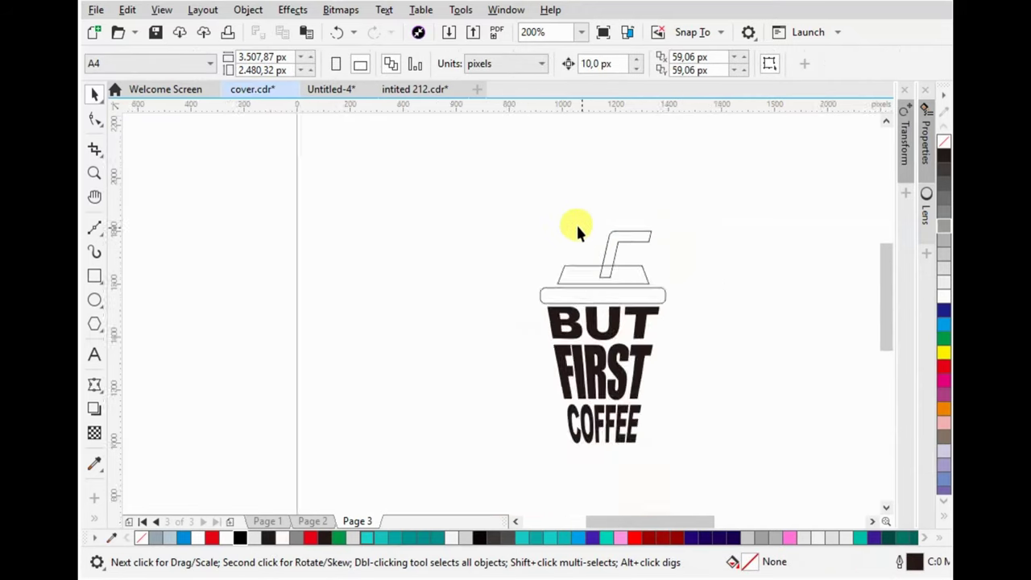
Fill the lid, rim and straw of the cup artwork with black.
{"action": "scroll", "coordinate": [578, 231], "scroll_direction": "down", "scroll_amount": 3}
{"action": "left_click_drag", "start_coordinate": [502, 195], "coordinate": [657, 380]}
{"action": "left_click", "coordinate": [943, 158]}
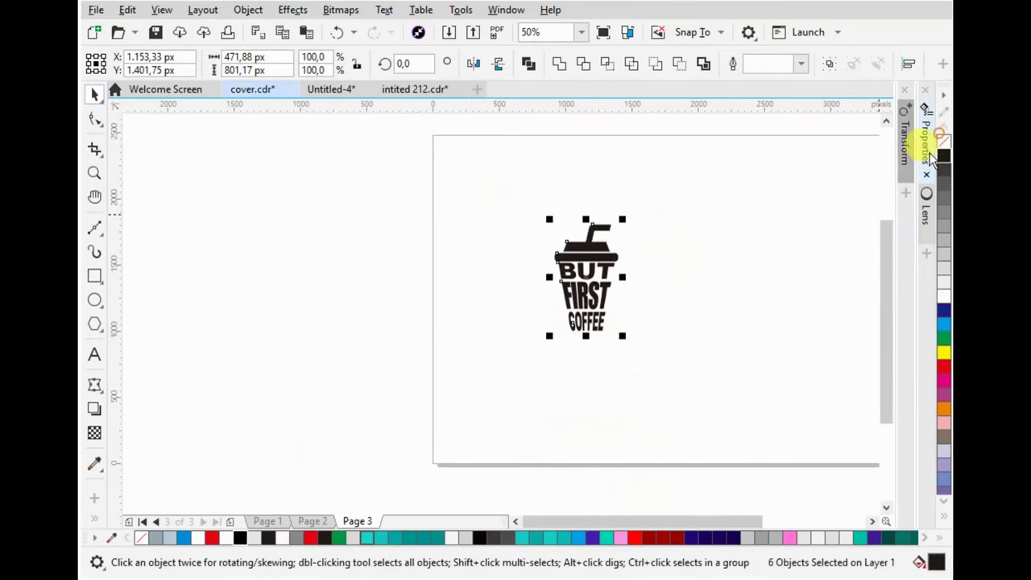
{"action": "left_click", "coordinate": [715, 250]}
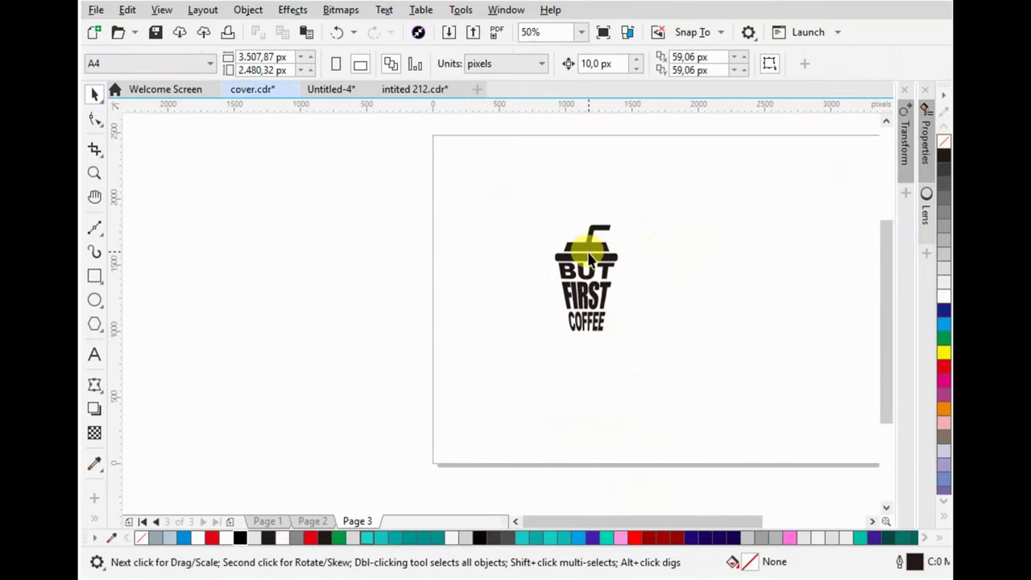
Shorten COFFEE to about 91.8 px by pulling its bottom edge up.
{"action": "scroll", "coordinate": [596, 318], "scroll_direction": "up", "scroll_amount": 3}
{"action": "left_click", "coordinate": [591, 439]}
{"action": "left_click_drag", "start_coordinate": [565, 475], "coordinate": [558, 444]}
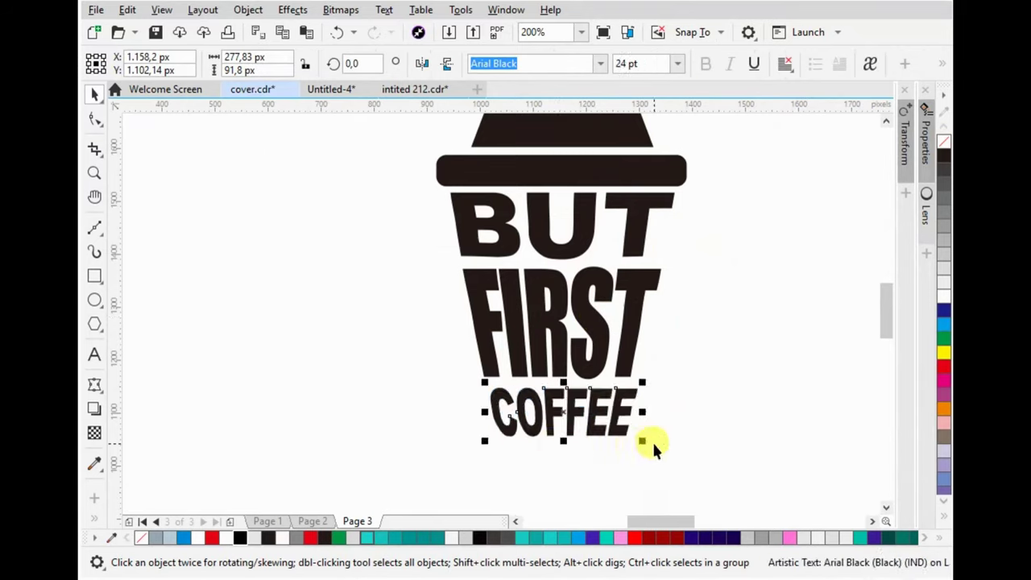
Make BUT shorter and move FIRST up closer to it.
{"action": "left_click", "coordinate": [570, 237]}
{"action": "left_click_drag", "start_coordinate": [561, 268], "coordinate": [561, 253]}
{"action": "left_click_drag", "start_coordinate": [573, 294], "coordinate": [562, 283]}
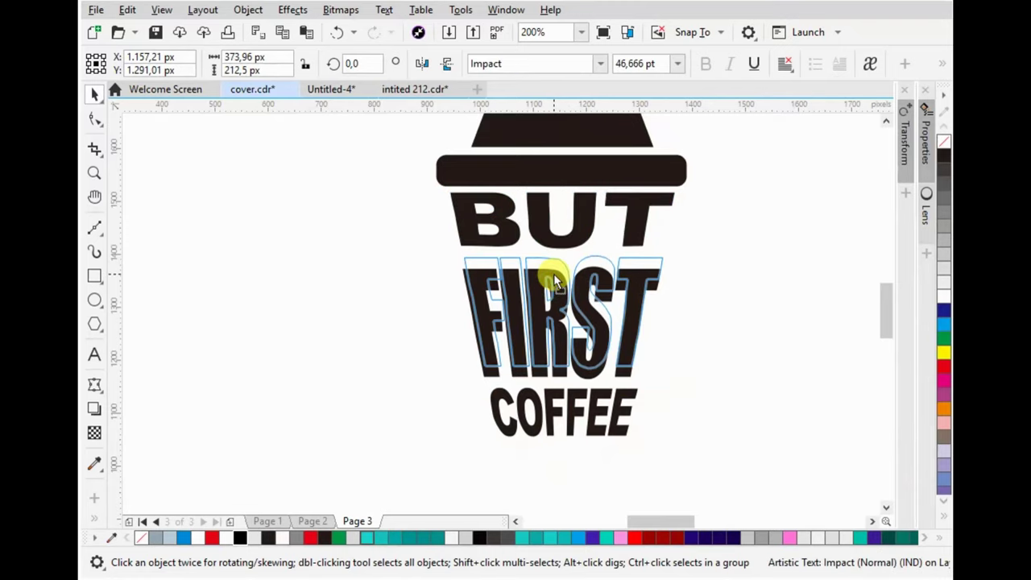
Give FIRST an envelope with straight left and right edges.
{"action": "key", "text": "ctrl+F7"}
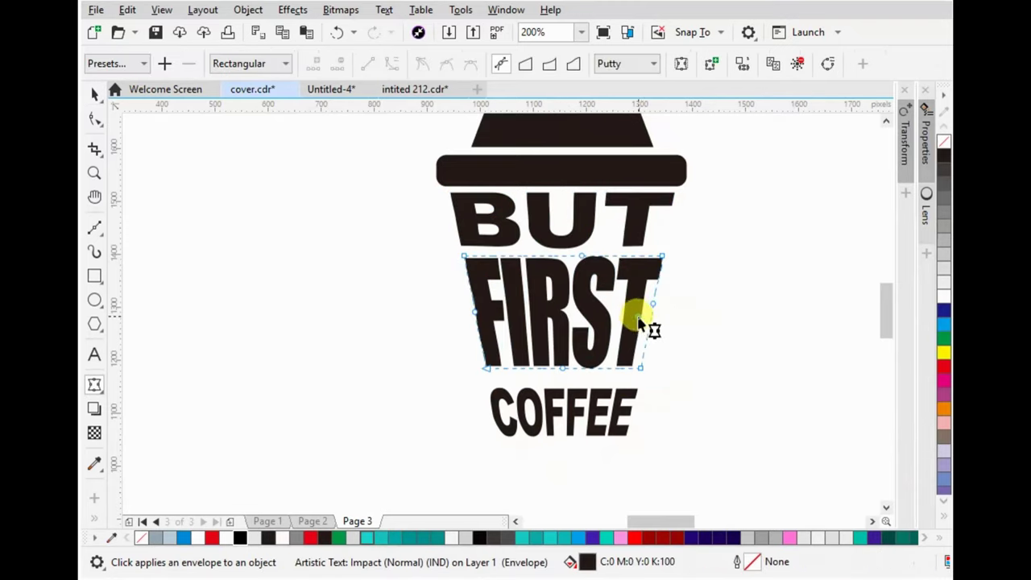
{"action": "right_click", "coordinate": [649, 306]}
{"action": "left_click", "coordinate": [692, 94]}
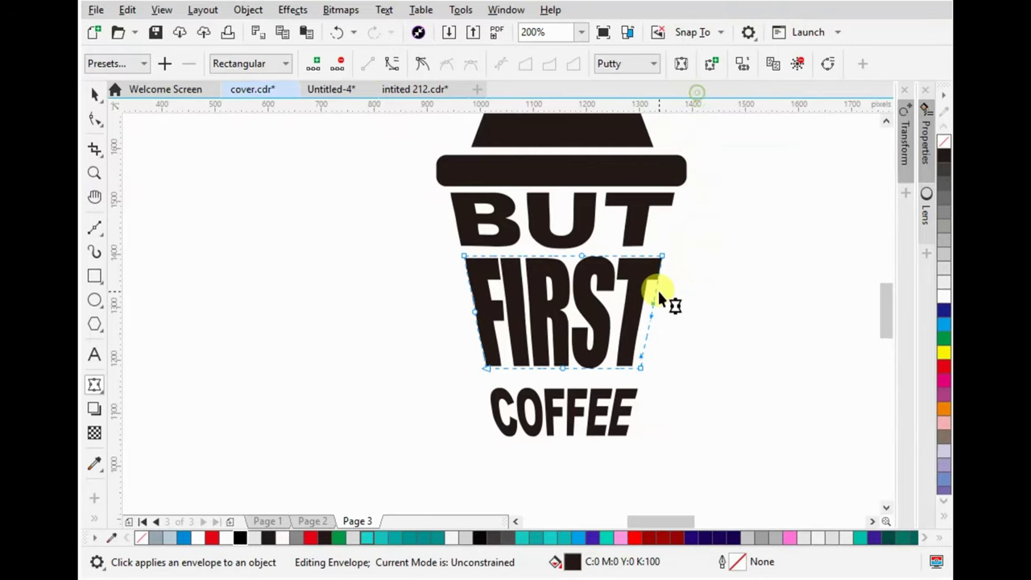
{"action": "right_click", "coordinate": [652, 304]}
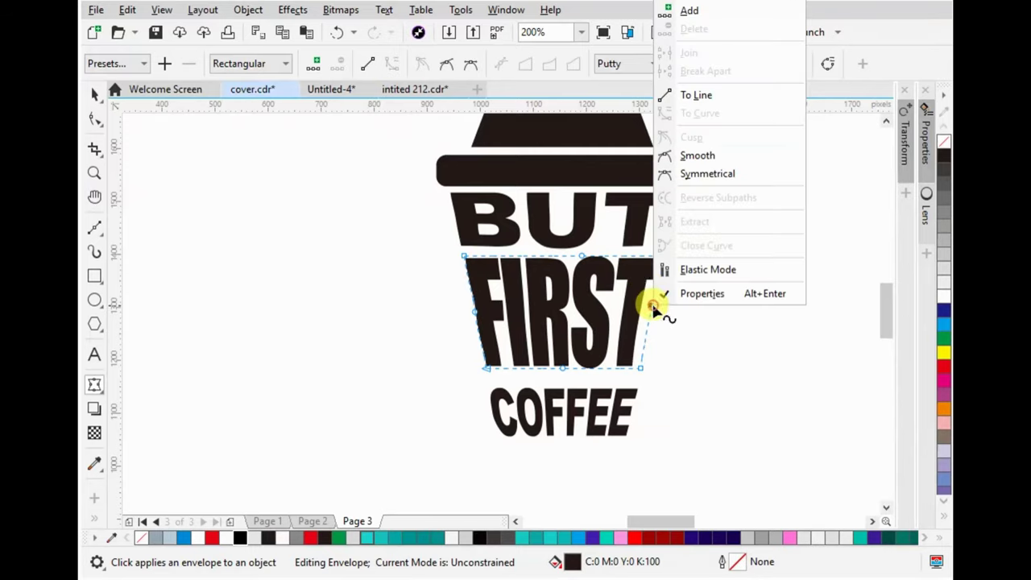
{"action": "left_click", "coordinate": [714, 95]}
{"action": "right_click", "coordinate": [471, 310]}
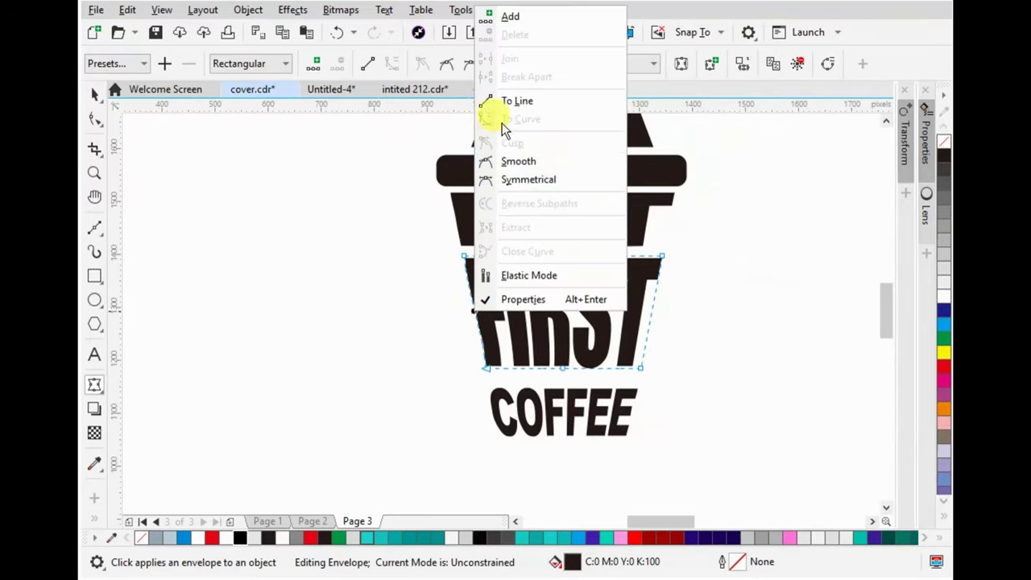
{"action": "left_click", "coordinate": [507, 101]}
{"action": "left_click", "coordinate": [91, 97]}
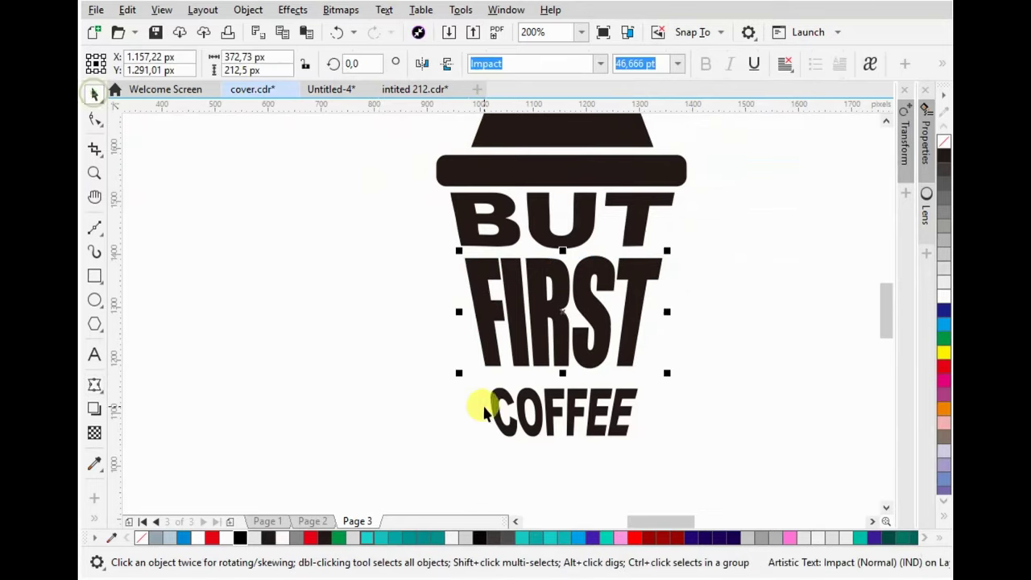
Nudge COFFEE slightly up and left and stretch it a little wider.
{"action": "left_click_drag", "start_coordinate": [501, 395], "coordinate": [496, 384]}
{"action": "left_click_drag", "start_coordinate": [636, 400], "coordinate": [645, 395]}
{"action": "left_click", "coordinate": [722, 322]}
{"action": "scroll", "coordinate": [752, 293], "scroll_direction": "down", "scroll_amount": 2}
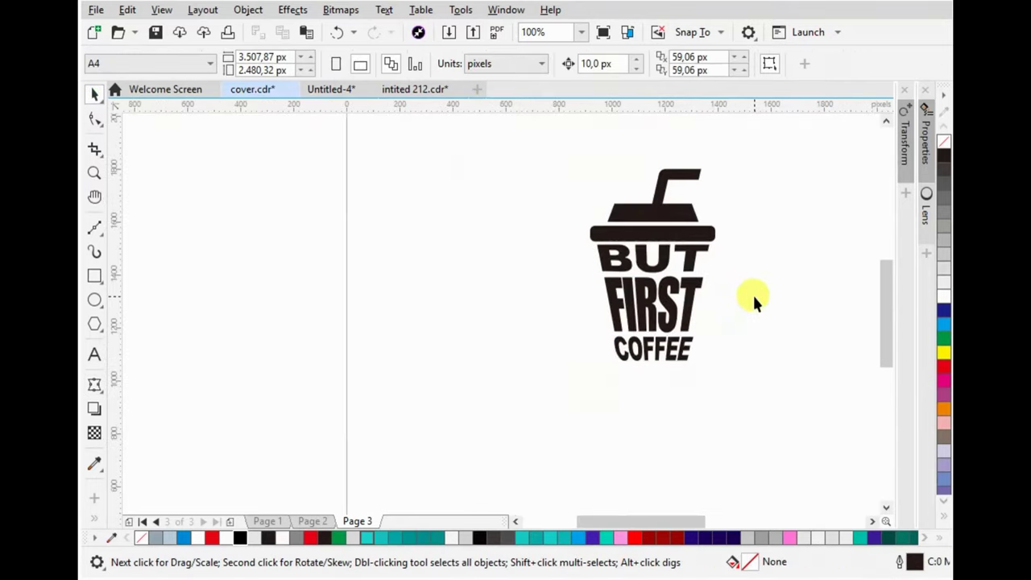
{"action": "scroll", "coordinate": [636, 330], "scroll_direction": "up", "scroll_amount": 4}
Straighten COFFEE's right envelope edge into a slanted line.
{"action": "double_click", "coordinate": [625, 326]}
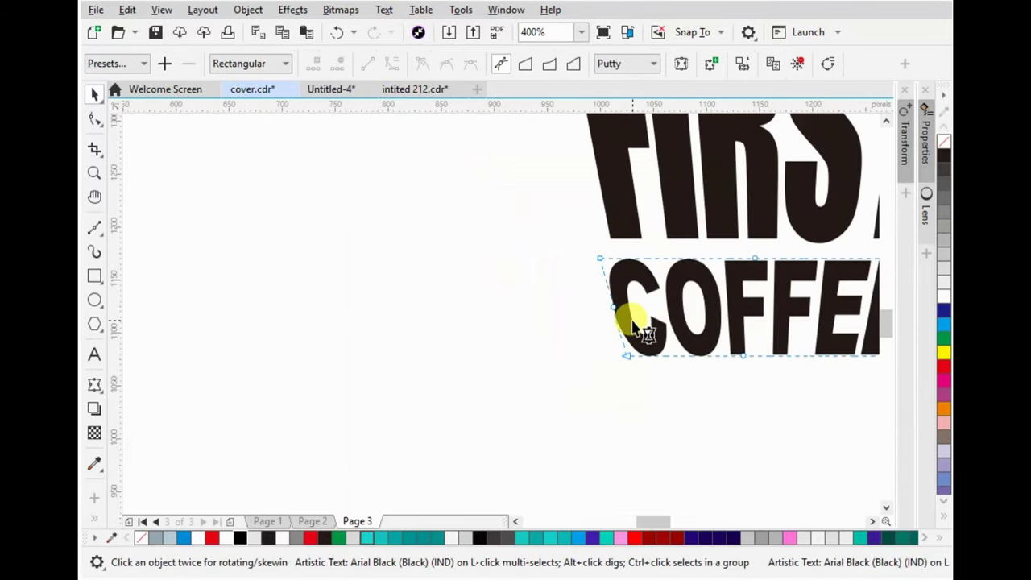
{"action": "left_click", "coordinate": [616, 313]}
{"action": "right_click", "coordinate": [616, 313]}
{"action": "key", "text": "Escape"}
{"action": "scroll", "coordinate": [725, 277], "scroll_direction": "down", "scroll_amount": 2}
{"action": "scroll", "coordinate": [735, 281], "scroll_direction": "up", "scroll_amount": 2}
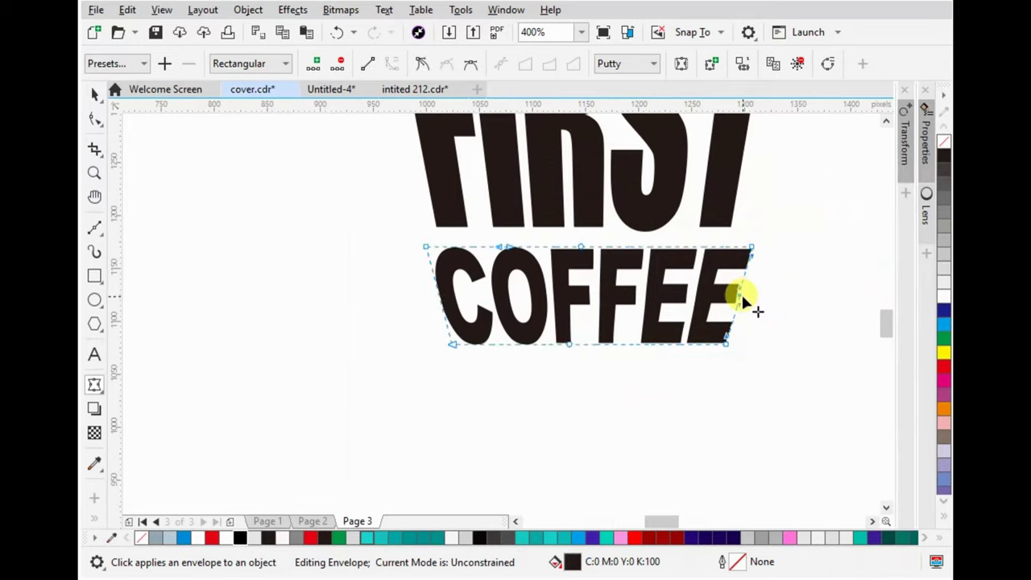
{"action": "right_click", "coordinate": [734, 306]}
{"action": "key", "text": "Escape"}
{"action": "right_click", "coordinate": [734, 306]}
{"action": "left_click", "coordinate": [778, 98]}
{"action": "left_click", "coordinate": [95, 93]}
{"action": "scroll", "coordinate": [641, 332], "scroll_direction": "down", "scroll_amount": 2}
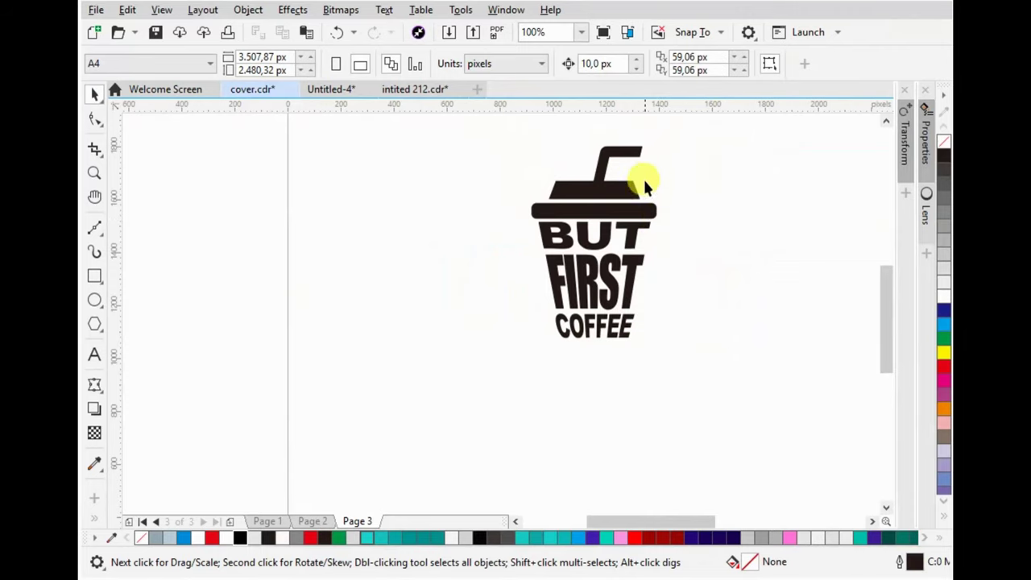
Shift the straw to a new position on the lid.
{"action": "scroll", "coordinate": [644, 194], "scroll_direction": "up", "scroll_amount": 3}
{"action": "left_click_drag", "start_coordinate": [516, 231], "coordinate": [534, 235]}
{"action": "left_click", "coordinate": [807, 272]}
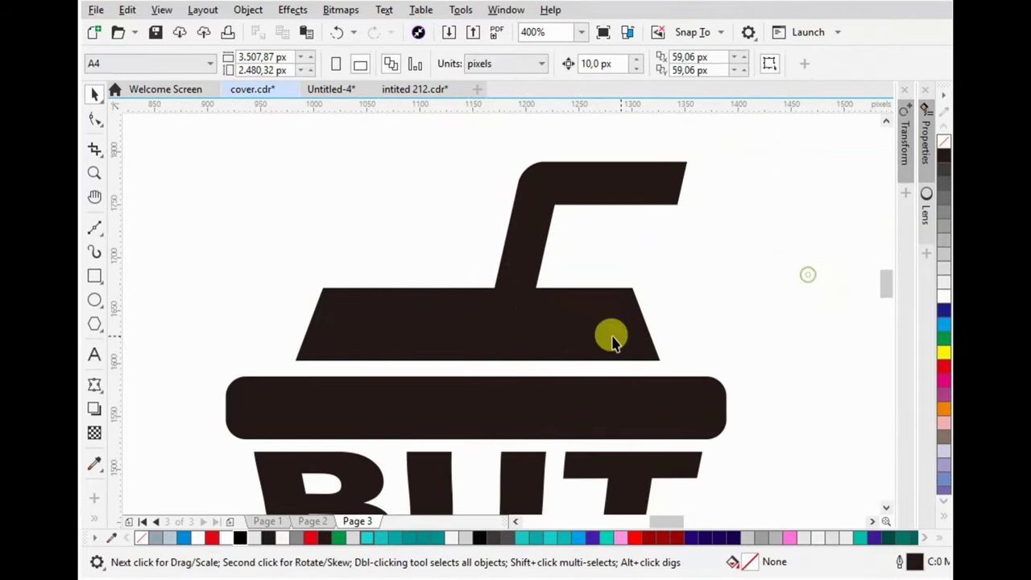
{"action": "scroll", "coordinate": [644, 276], "scroll_direction": "down", "scroll_amount": 1}
Weld the straw, lid base and rounded lid bar into one shape.
{"action": "left_click_drag", "start_coordinate": [667, 302], "coordinate": [604, 290]}
{"action": "scroll", "coordinate": [599, 293], "scroll_direction": "up", "scroll_amount": 1}
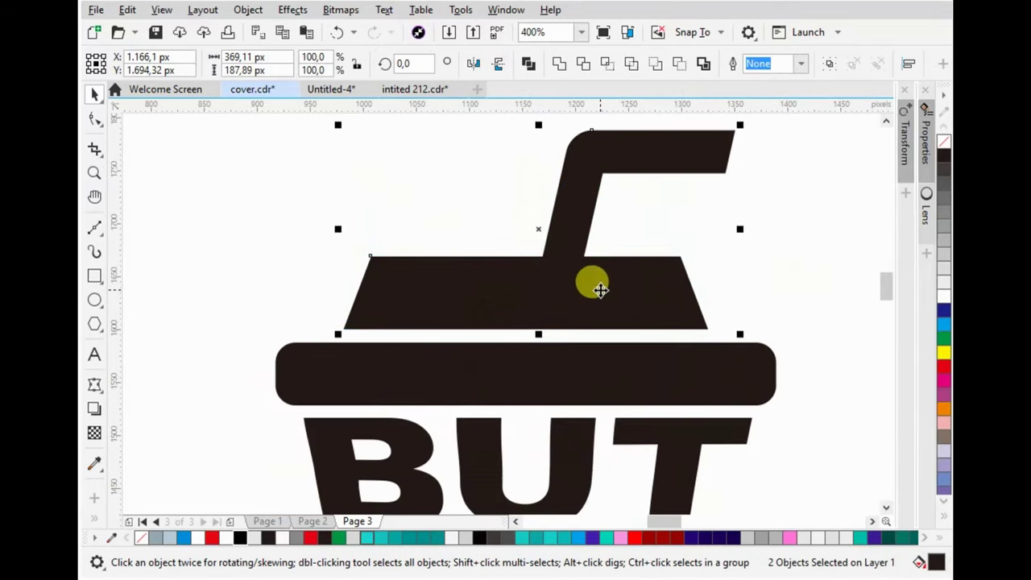
{"action": "scroll", "coordinate": [604, 288], "scroll_direction": "down", "scroll_amount": 1}
{"action": "left_click", "coordinate": [476, 318]}
{"action": "scroll", "coordinate": [475, 321], "scroll_direction": "up", "scroll_amount": 1}
{"action": "scroll", "coordinate": [487, 310], "scroll_direction": "up", "scroll_amount": 1}
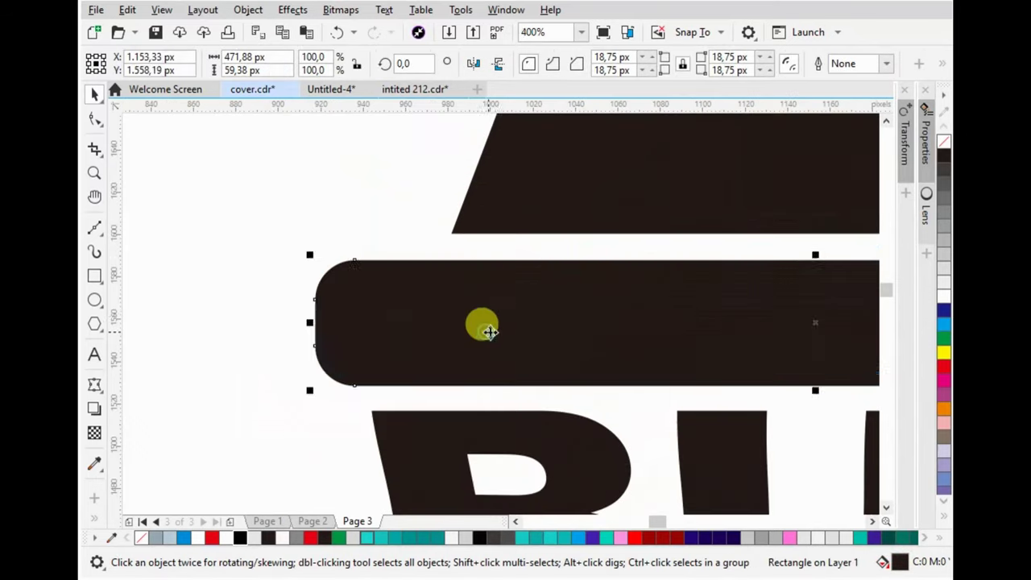
{"action": "scroll", "coordinate": [468, 248], "scroll_direction": "down", "scroll_amount": 3}
{"action": "left_click", "coordinate": [635, 198]}
{"action": "left_click_drag", "start_coordinate": [623, 163], "coordinate": [412, 255]}
{"action": "left_click", "coordinate": [558, 64]}
{"action": "scroll", "coordinate": [521, 227], "scroll_direction": "up", "scroll_amount": 1}
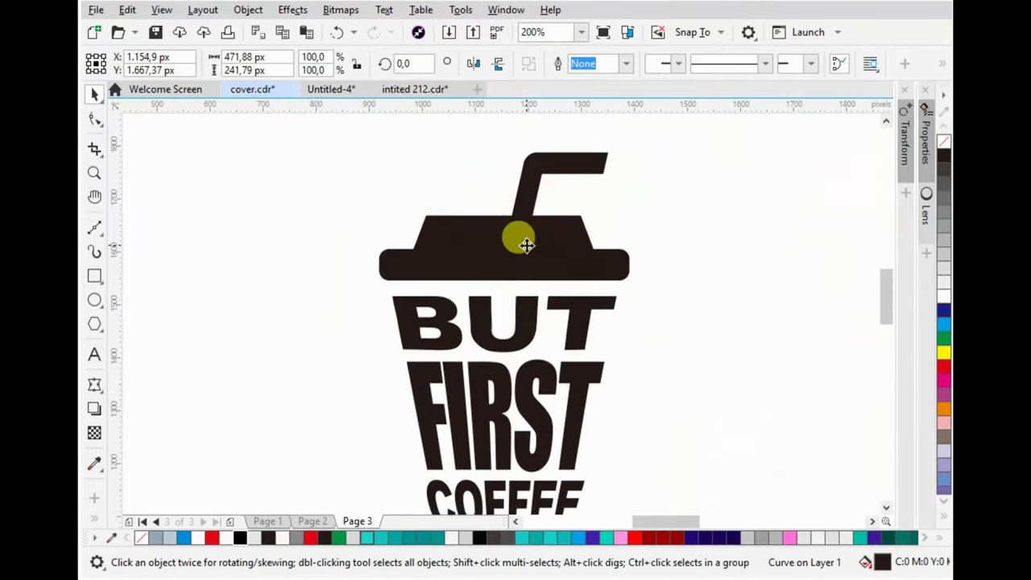
{"action": "left_click", "coordinate": [698, 234]}
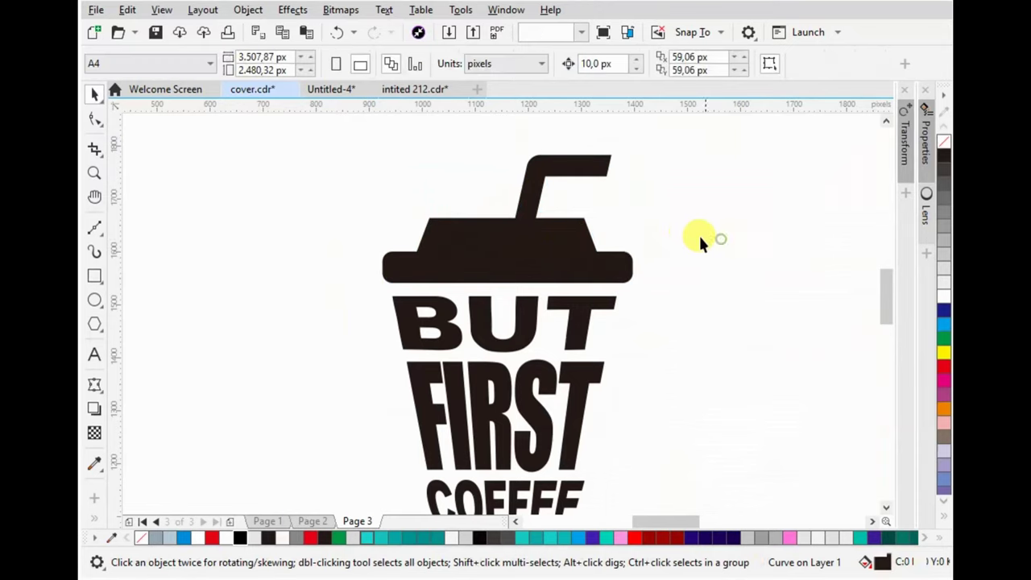
{"action": "left_click", "coordinate": [580, 251]}
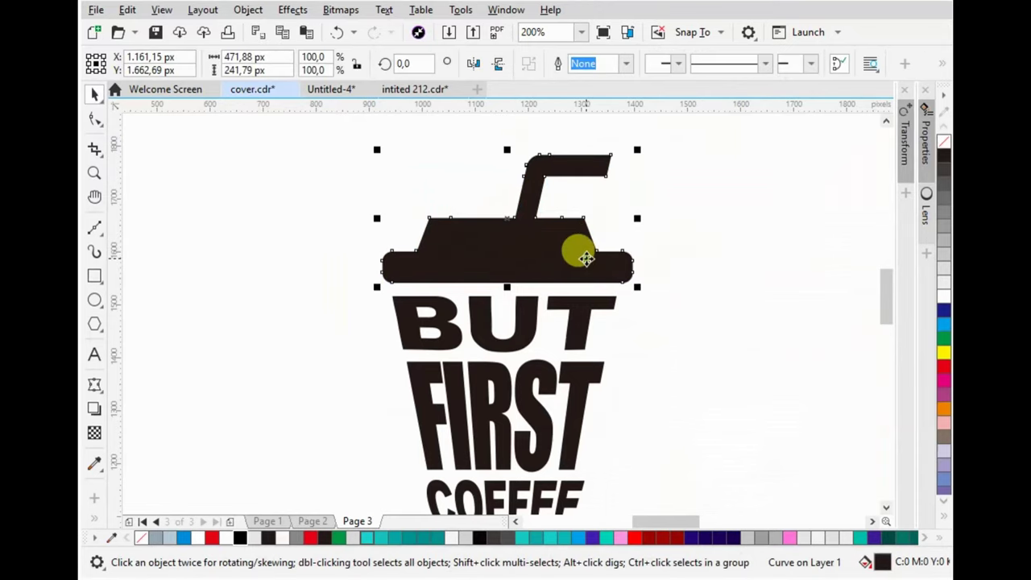
{"action": "left_click", "coordinate": [540, 250]}
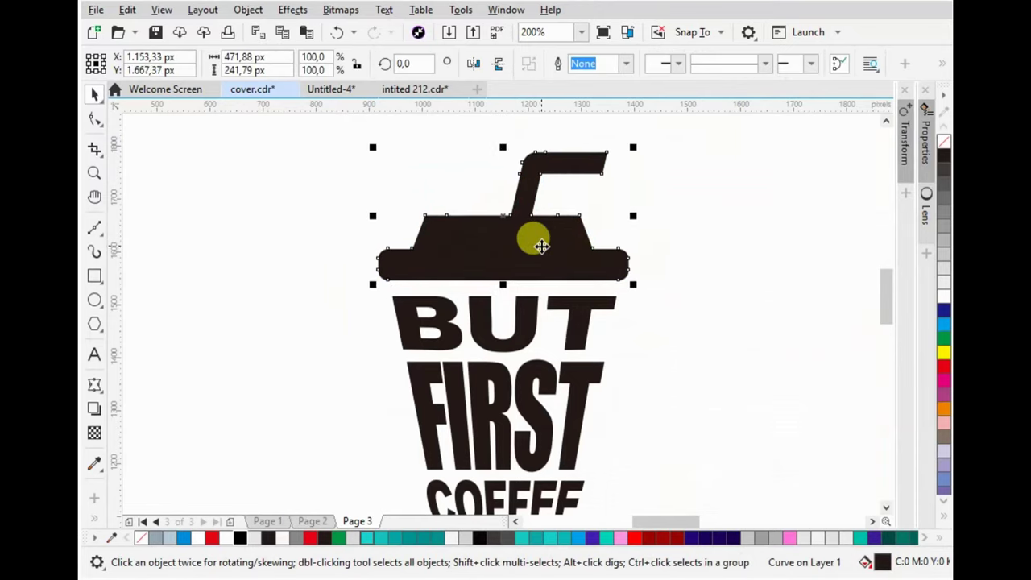
{"action": "scroll", "coordinate": [553, 233], "scroll_direction": "down", "scroll_amount": 2}
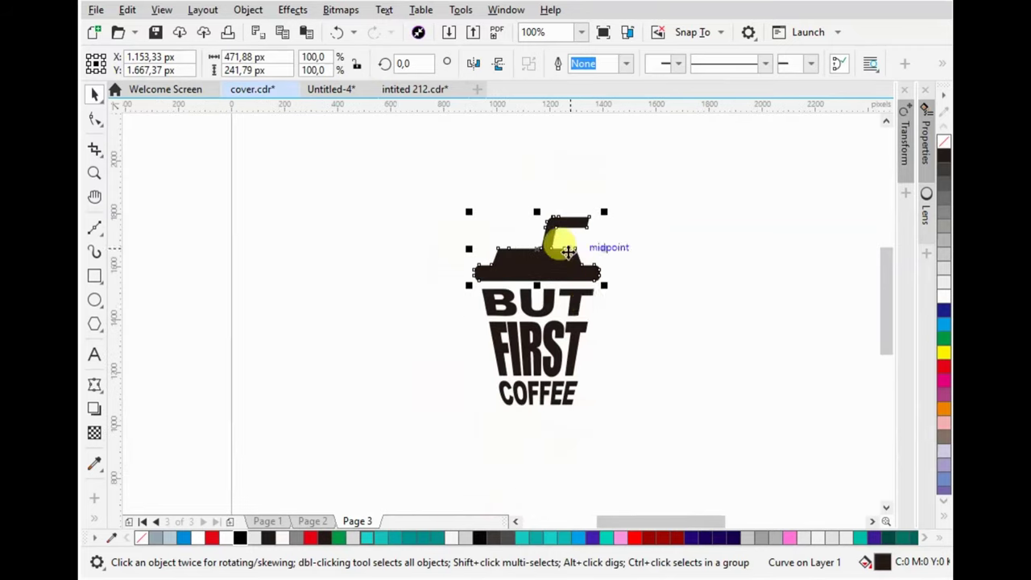
{"action": "scroll", "coordinate": [569, 348], "scroll_direction": "up", "scroll_amount": 2}
Widen FIRST to about 382.5 px and COFFEE slightly.
{"action": "left_click", "coordinate": [545, 355]}
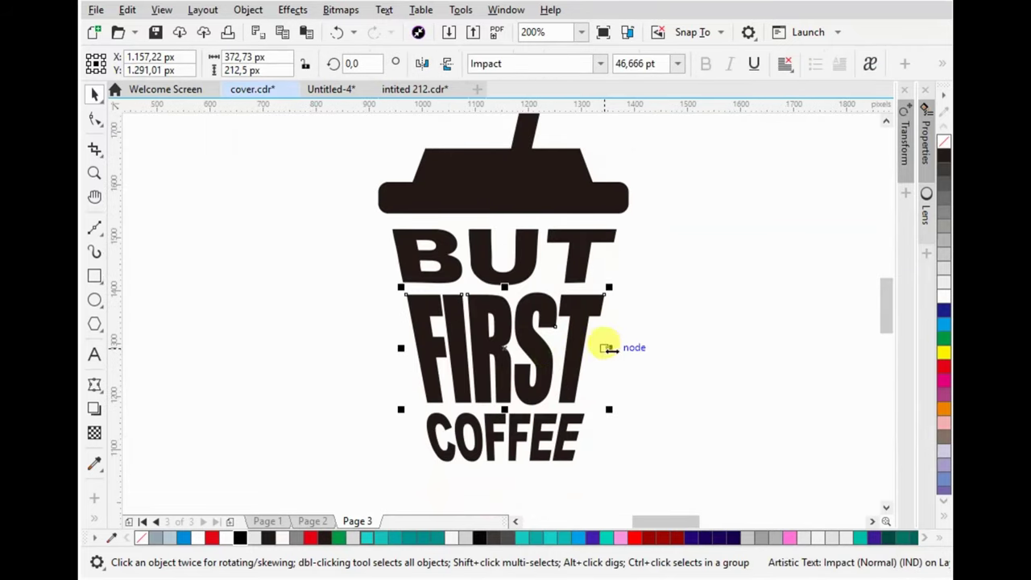
{"action": "left_click_drag", "start_coordinate": [612, 348], "coordinate": [614, 343]}
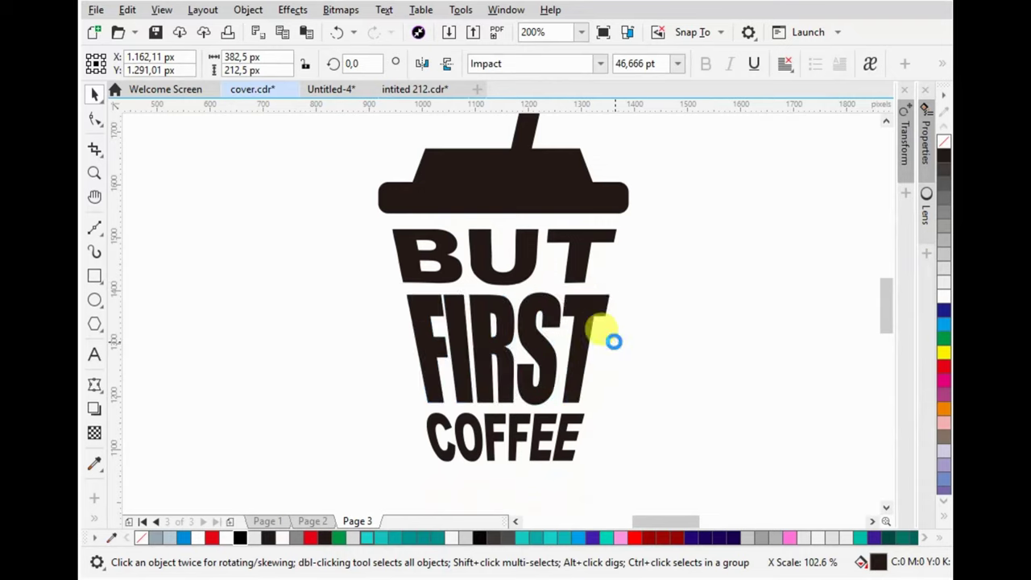
{"action": "left_click", "coordinate": [669, 309]}
{"action": "left_click", "coordinate": [570, 425]}
{"action": "left_click_drag", "start_coordinate": [593, 436], "coordinate": [594, 426]}
{"action": "left_click", "coordinate": [620, 405]}
{"action": "scroll", "coordinate": [675, 334], "scroll_direction": "down", "scroll_amount": 2}
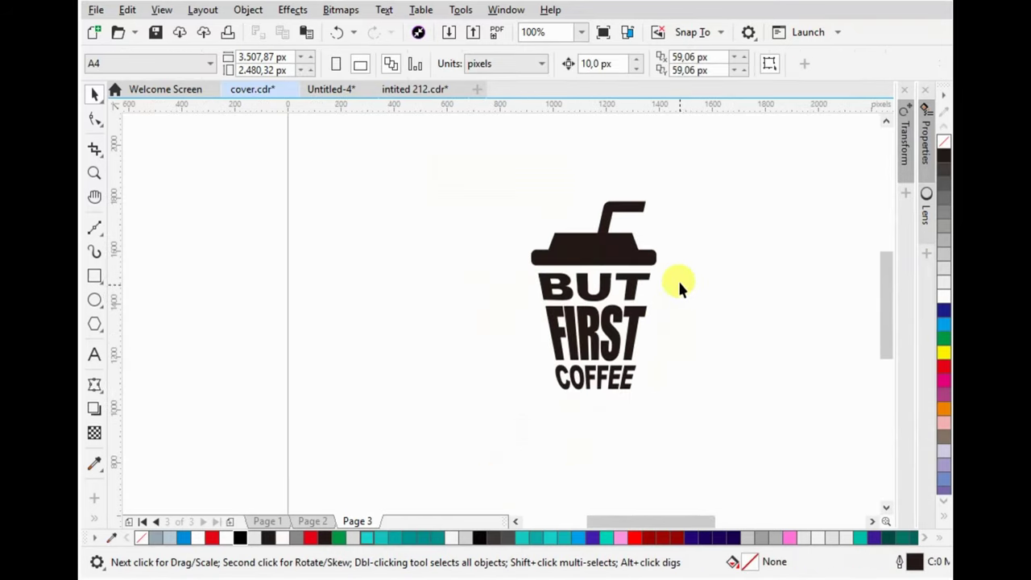
{"action": "left_click_drag", "start_coordinate": [542, 366], "coordinate": [470, 418]}
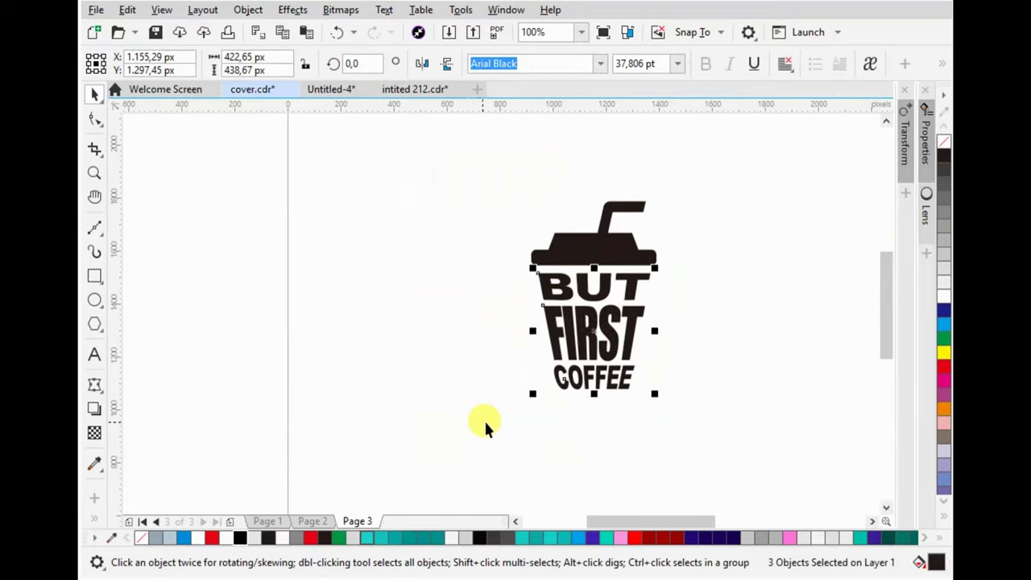
Fill the lettering orange-brown and the lid and straw dark brown.
{"action": "left_click", "coordinate": [934, 539]}
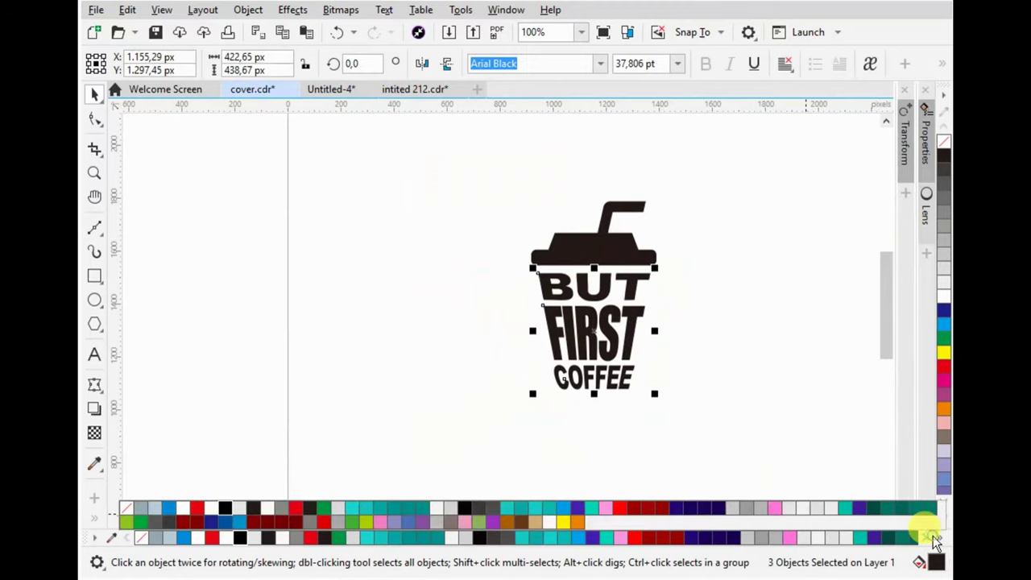
{"action": "left_click", "coordinate": [509, 522]}
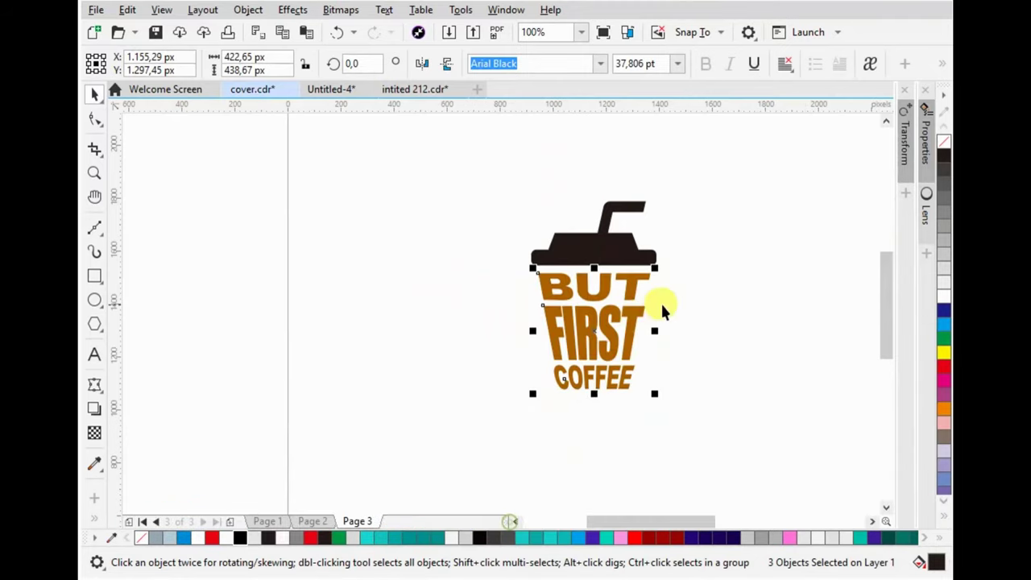
{"action": "left_click", "coordinate": [624, 232]}
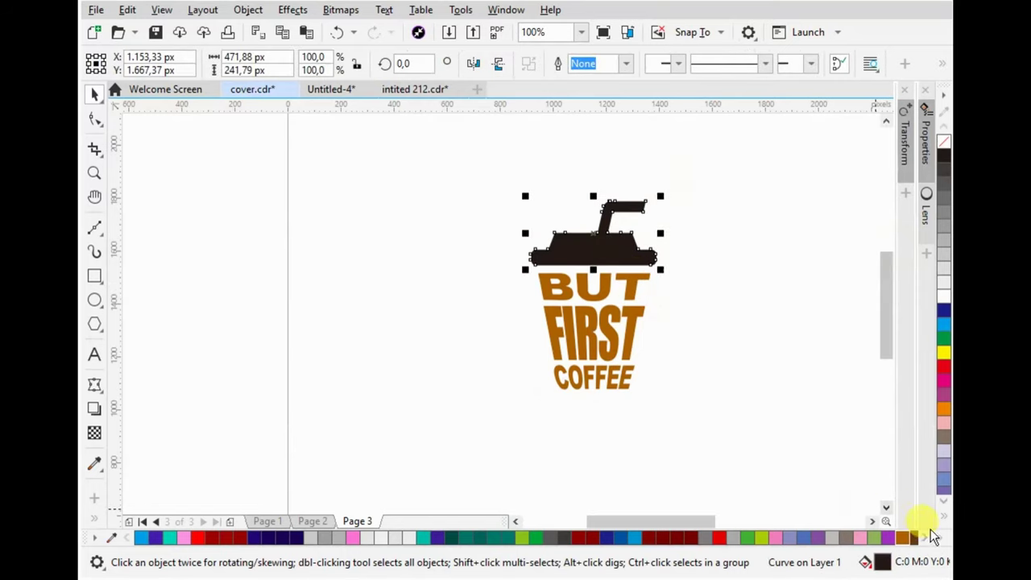
{"action": "left_click", "coordinate": [941, 540]}
{"action": "left_click", "coordinate": [904, 532]}
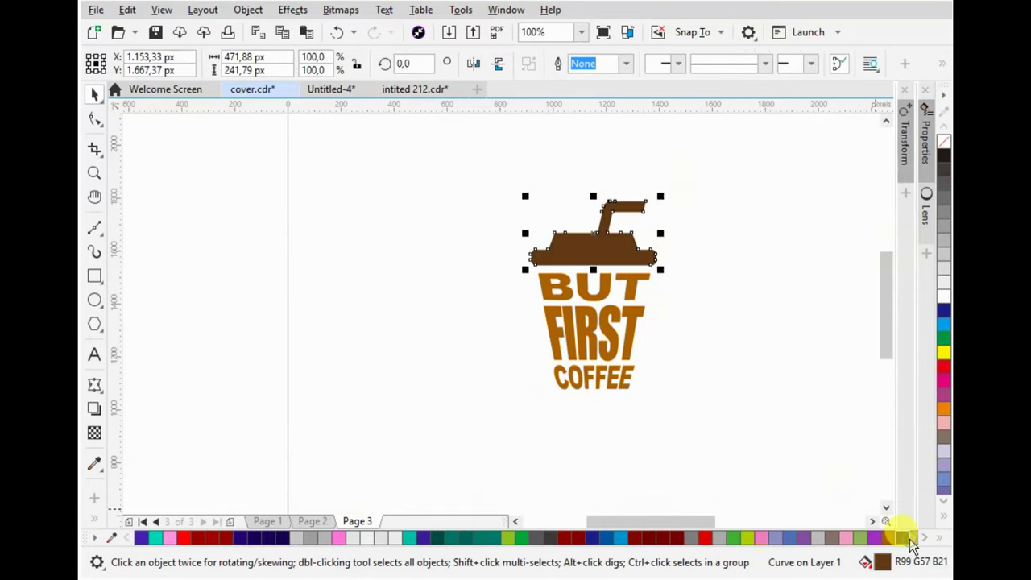
{"action": "left_click", "coordinate": [655, 274]}
Eyedrop the lid's dark brown and apply it to FIRST.
{"action": "left_click", "coordinate": [95, 461]}
{"action": "left_click", "coordinate": [603, 231]}
{"action": "left_click", "coordinate": [581, 337]}
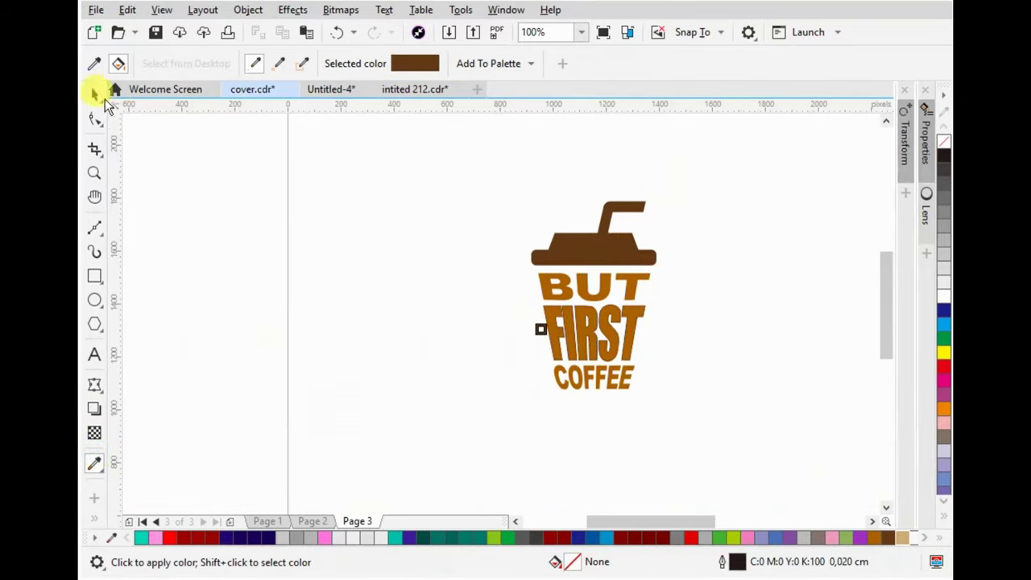
{"action": "left_click", "coordinate": [564, 313]}
{"action": "left_click", "coordinate": [95, 94]}
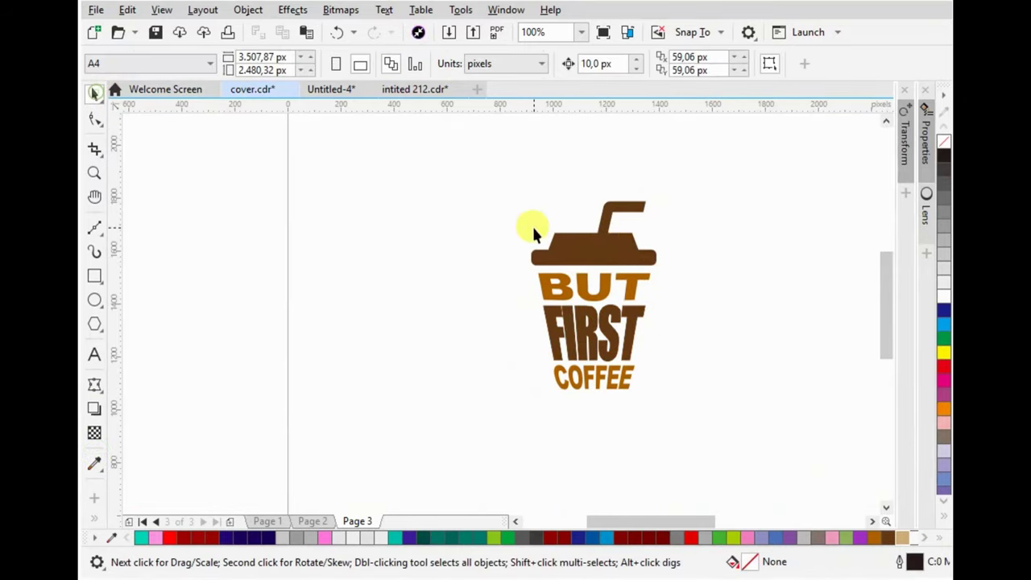
Re-sample the lettering's orange-brown and apply it back to FIRST.
{"action": "left_click_drag", "start_coordinate": [702, 409], "coordinate": [703, 411]}
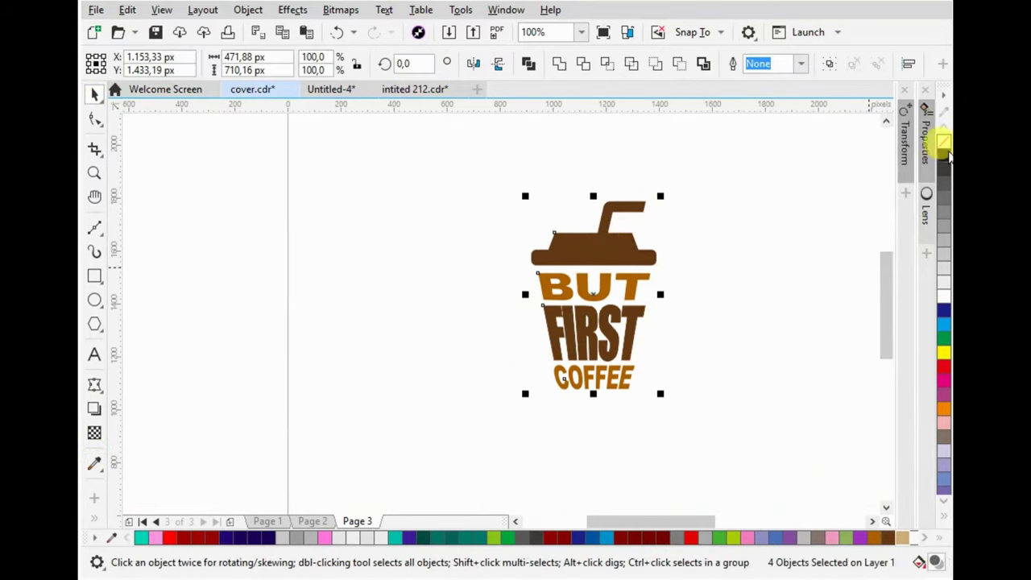
{"action": "left_click", "coordinate": [673, 301]}
{"action": "left_click", "coordinate": [94, 463]}
{"action": "scroll", "coordinate": [612, 283], "scroll_direction": "up", "scroll_amount": 1}
{"action": "left_click", "coordinate": [617, 280]}
{"action": "left_click", "coordinate": [603, 327]}
{"action": "scroll", "coordinate": [553, 292], "scroll_direction": "down", "scroll_amount": 1}
{"action": "left_click", "coordinate": [94, 94]}
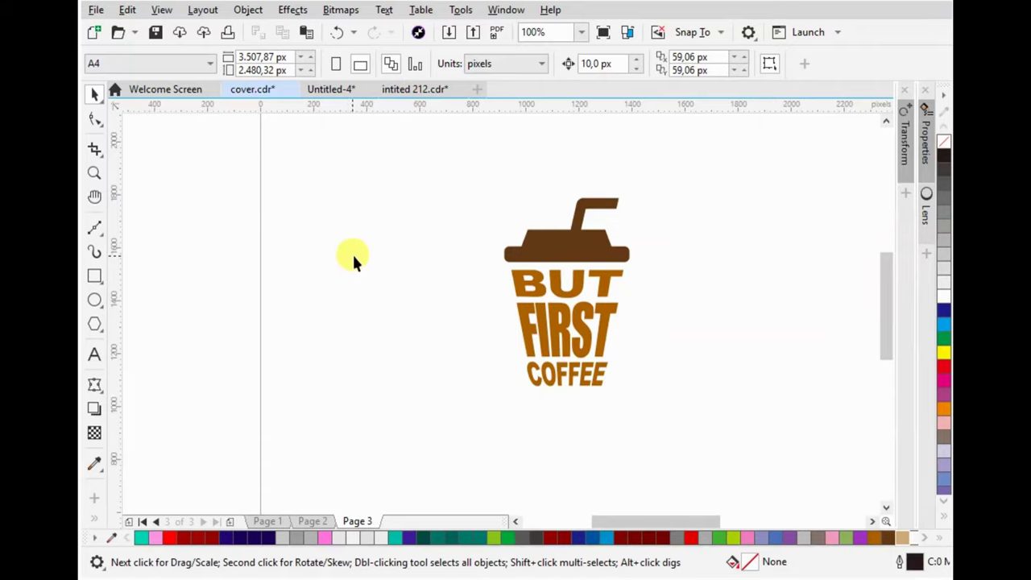
{"action": "scroll", "coordinate": [568, 364], "scroll_direction": "up", "scroll_amount": 1}
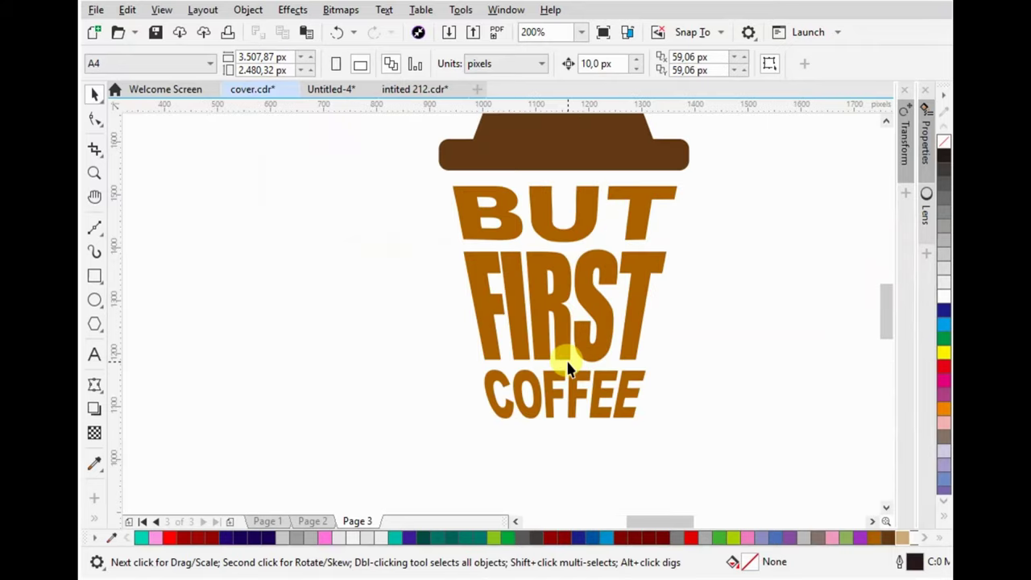
Draw an oval inside the O of COFFEE and tilt it to match the slanted letter.
{"action": "scroll", "coordinate": [547, 383], "scroll_direction": "up", "scroll_amount": 1}
{"action": "scroll", "coordinate": [524, 403], "scroll_direction": "up", "scroll_amount": 2}
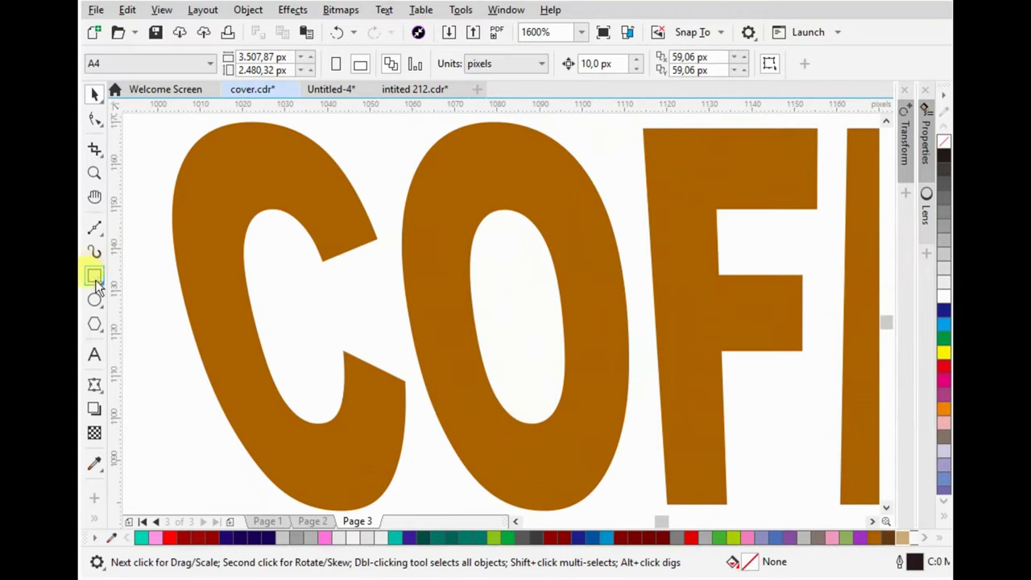
{"action": "left_click", "coordinate": [94, 299]}
{"action": "left_click_drag", "start_coordinate": [440, 197], "coordinate": [605, 447]}
{"action": "left_click", "coordinate": [97, 94]}
{"action": "left_click", "coordinate": [532, 214]}
{"action": "left_click", "coordinate": [529, 263]}
{"action": "left_click_drag", "start_coordinate": [596, 197], "coordinate": [563, 156]}
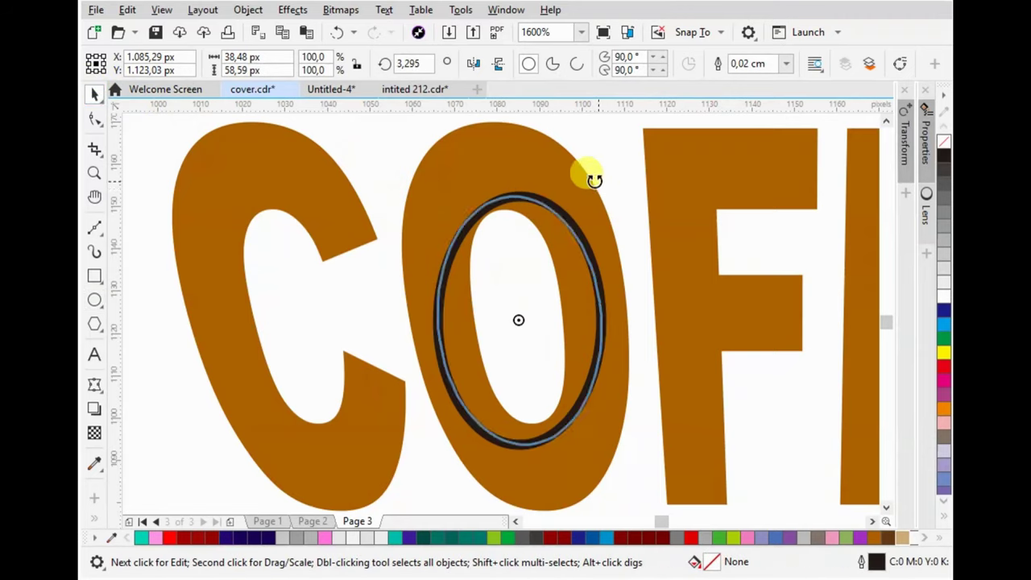
Draw a closed S-shaped coffee-bean seam through the O with the Bézier tool.
{"action": "left_click", "coordinate": [94, 228]}
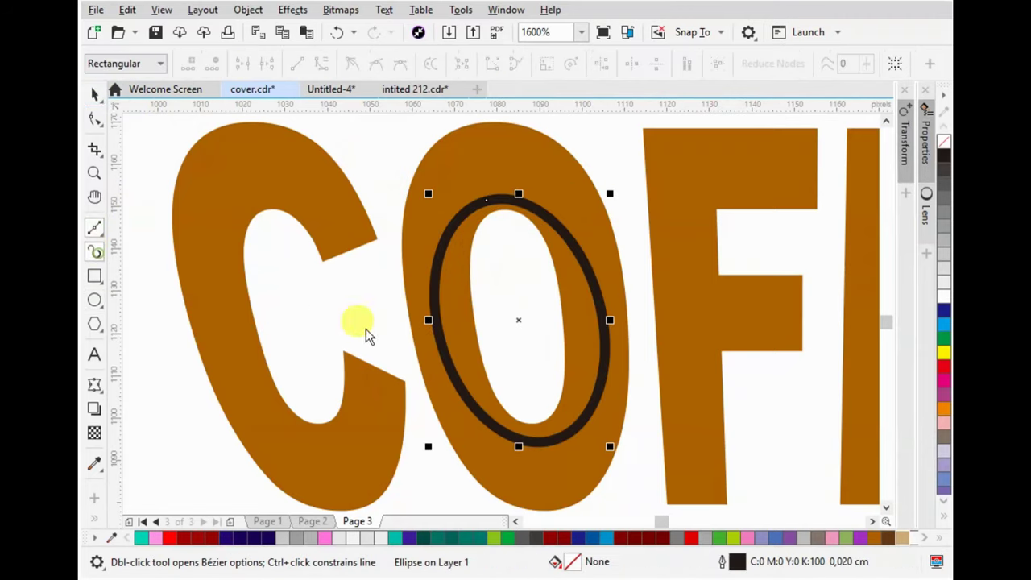
{"action": "left_click_drag", "start_coordinate": [509, 467], "coordinate": [524, 166]}
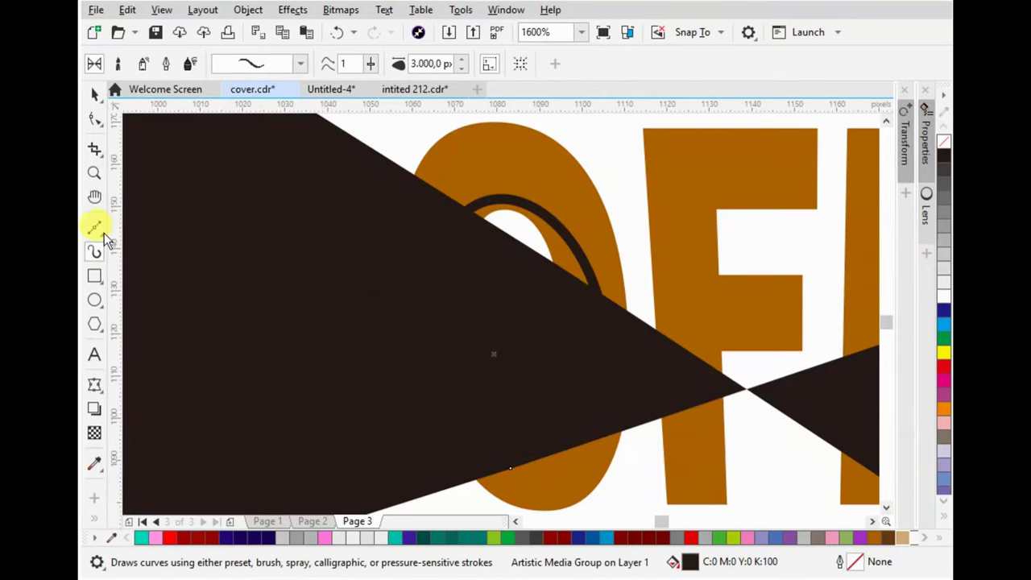
{"action": "key", "text": "ctrl+z"}
{"action": "left_click", "coordinate": [94, 228]}
{"action": "left_click", "coordinate": [501, 461]}
{"action": "left_click_drag", "start_coordinate": [501, 350], "coordinate": [533, 308]}
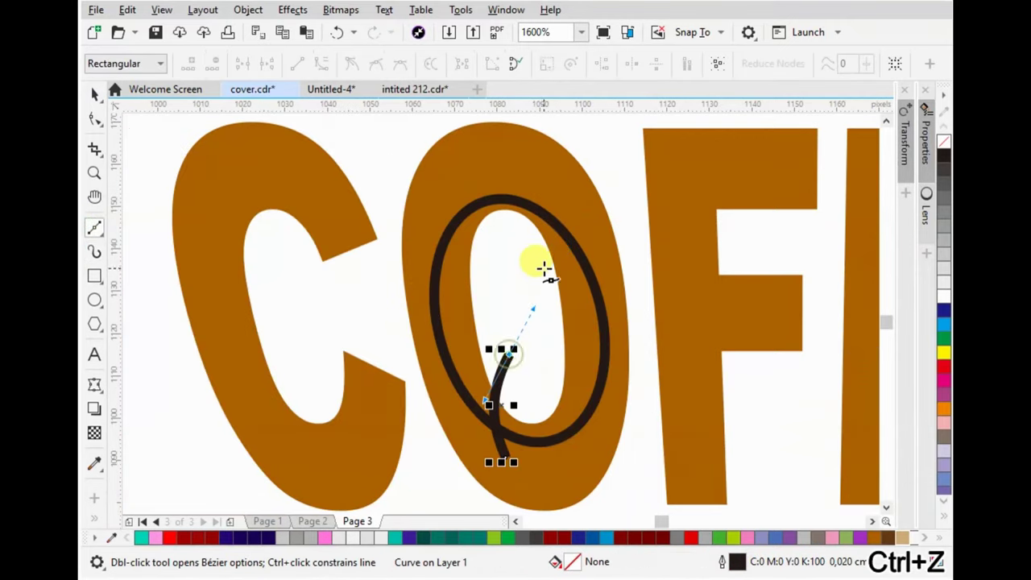
{"action": "left_click", "coordinate": [518, 171]}
{"action": "left_click", "coordinate": [566, 256]}
{"action": "left_click_drag", "start_coordinate": [551, 478], "coordinate": [513, 481]}
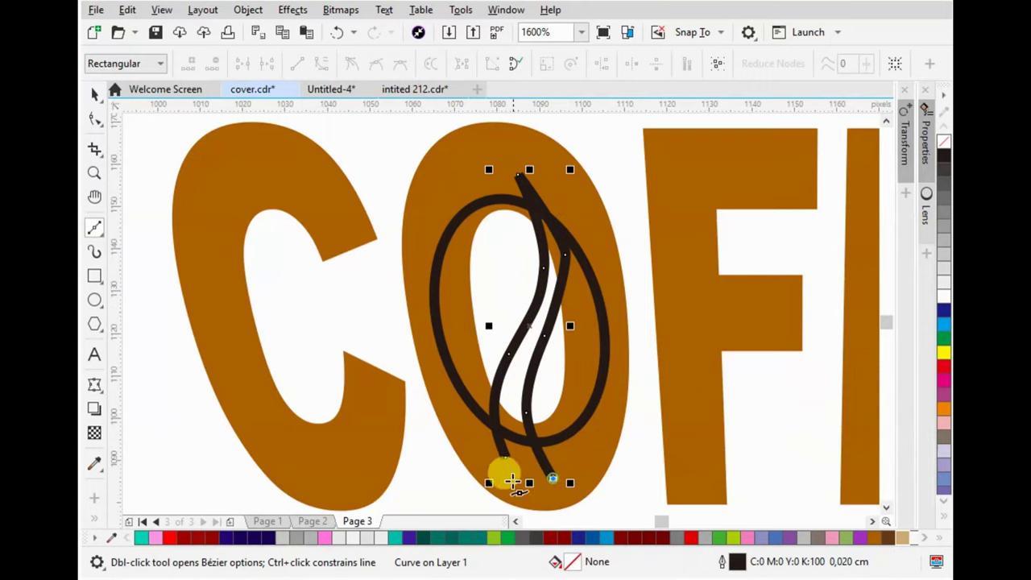
{"action": "left_click", "coordinate": [501, 458]}
{"action": "key", "text": "space"}
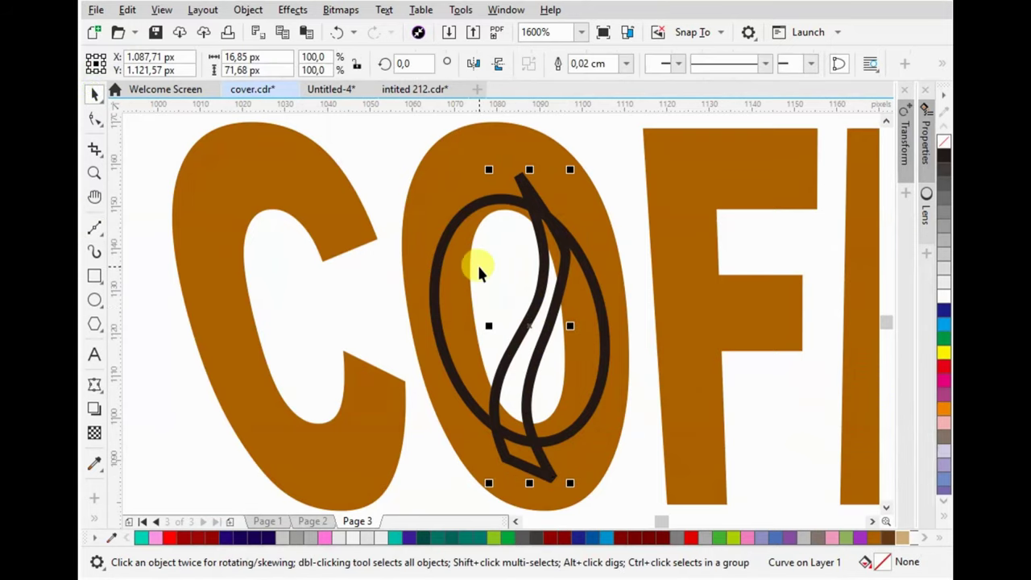
Merge the tilted oval into the O's hole by shaping it with the letters.
{"action": "left_click", "coordinate": [512, 219]}
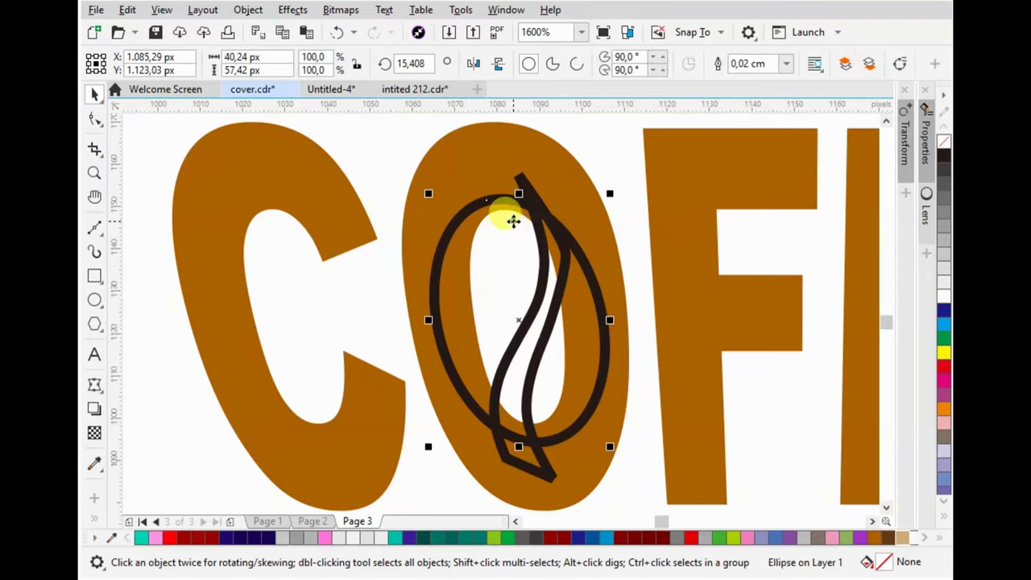
{"action": "left_click", "coordinate": [506, 157], "text": "shift"}
{"action": "left_click", "coordinate": [663, 64]}
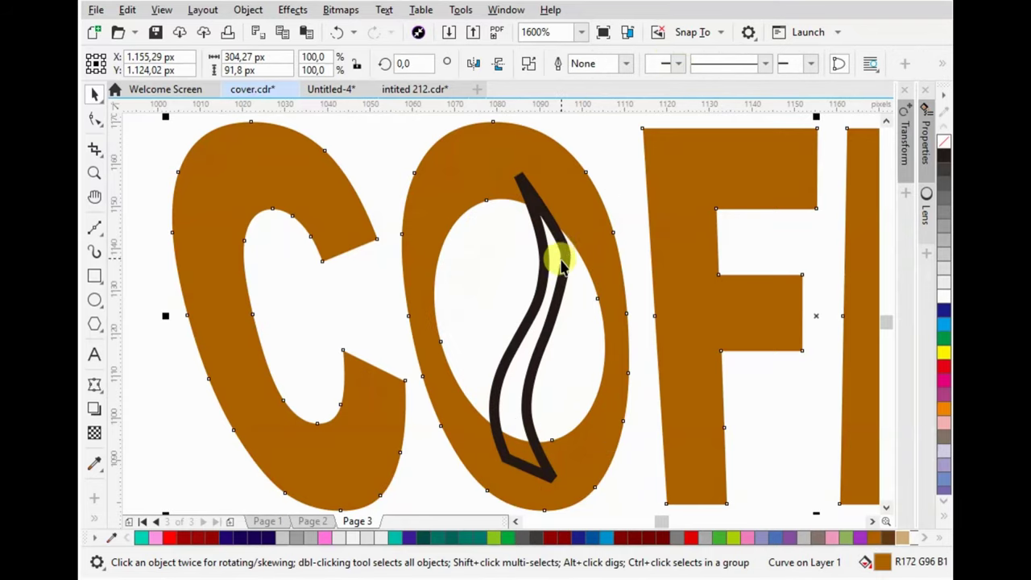
Trim the bean seam out of the O and reshape the seam's tip.
{"action": "left_click", "coordinate": [552, 166], "text": "shift"}
{"action": "left_click", "coordinate": [529, 63]}
{"action": "left_click", "coordinate": [589, 168]}
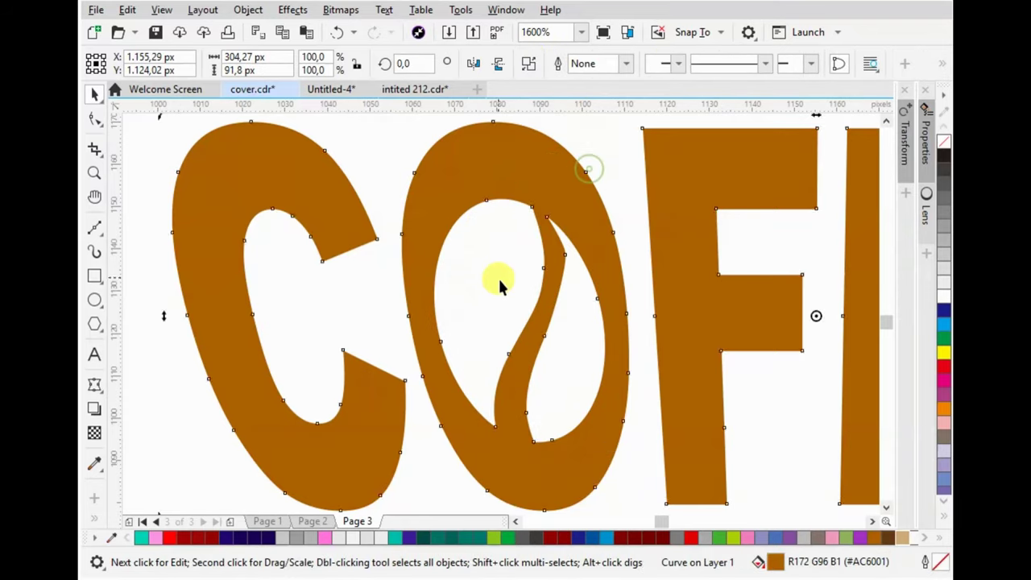
{"action": "scroll", "coordinate": [493, 274], "scroll_direction": "down", "scroll_amount": 2}
{"action": "key", "text": "F10"}
{"action": "scroll", "coordinate": [536, 265], "scroll_direction": "up", "scroll_amount": 2}
{"action": "scroll", "coordinate": [558, 265], "scroll_direction": "up", "scroll_amount": 2}
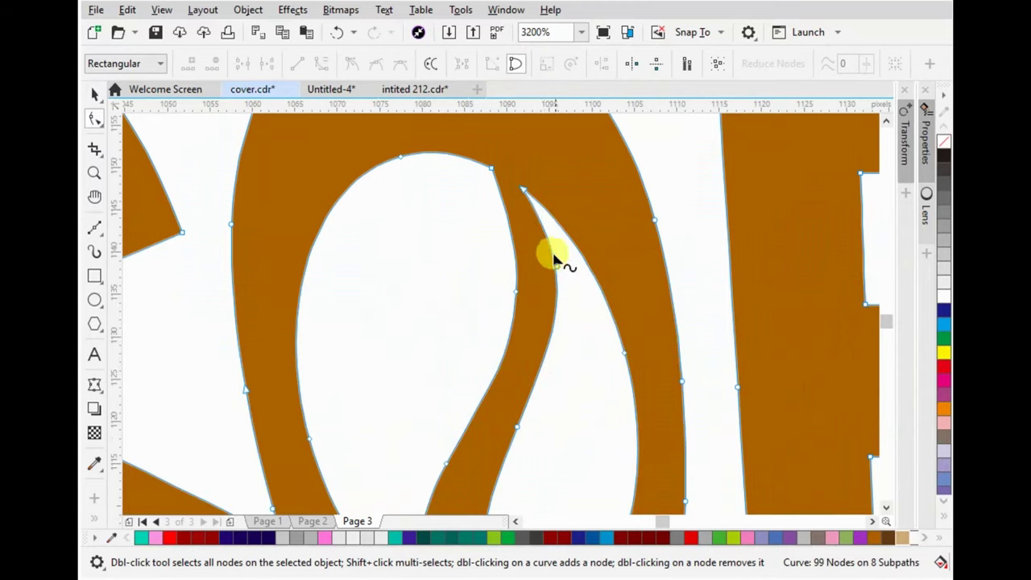
{"action": "left_click_drag", "start_coordinate": [524, 190], "coordinate": [563, 207]}
{"action": "scroll", "coordinate": [612, 253], "scroll_direction": "down", "scroll_amount": 1}
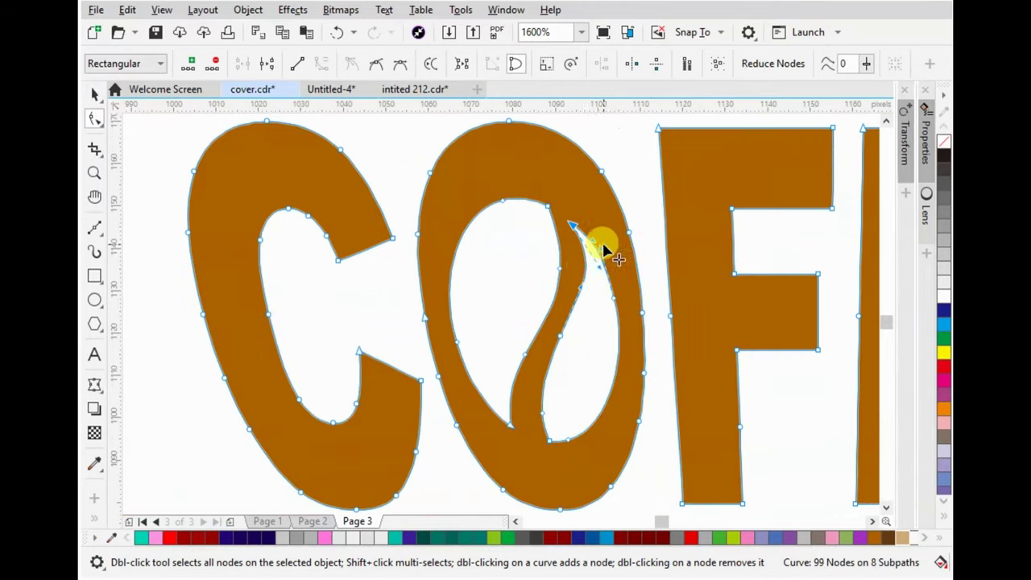
Smooth the bean's inner curve and adjust its right edge by editing nodes.
{"action": "left_click", "coordinate": [93, 95]}
{"action": "scroll", "coordinate": [475, 278], "scroll_direction": "down", "scroll_amount": 3}
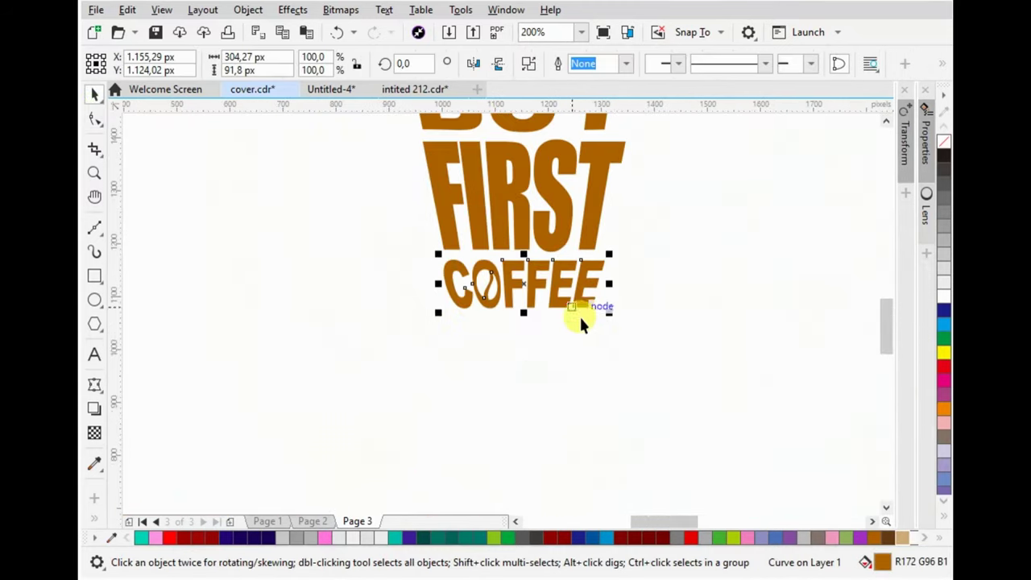
{"action": "scroll", "coordinate": [521, 298], "scroll_direction": "up", "scroll_amount": 2}
{"action": "scroll", "coordinate": [502, 341], "scroll_direction": "up", "scroll_amount": 1}
{"action": "key", "text": "F10"}
{"action": "left_click", "coordinate": [522, 358]}
{"action": "left_click_drag", "start_coordinate": [519, 356], "coordinate": [523, 357]}
{"action": "left_click_drag", "start_coordinate": [667, 311], "coordinate": [667, 338]}
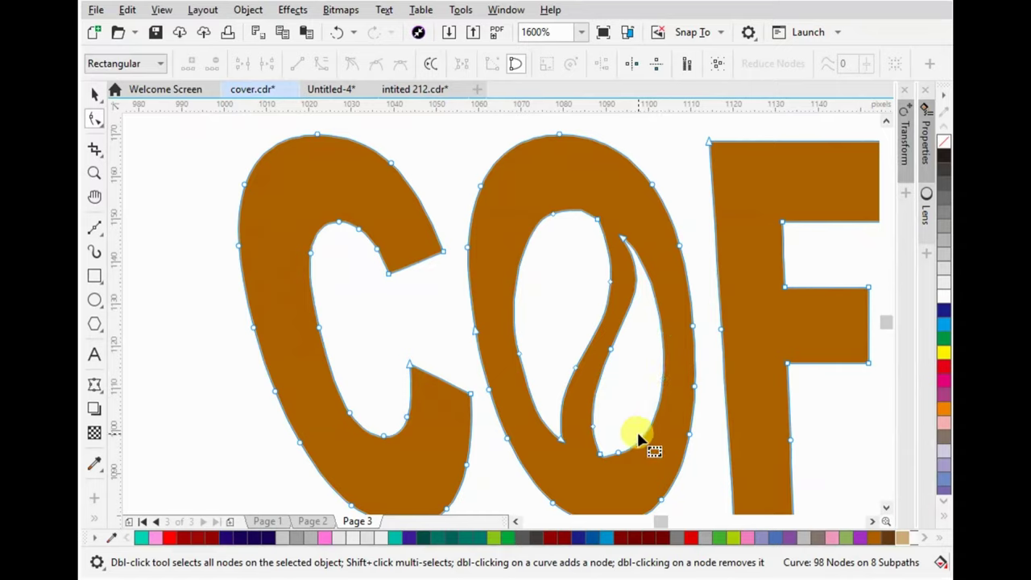
{"action": "scroll", "coordinate": [566, 262], "scroll_direction": "down", "scroll_amount": 2}
{"action": "key", "text": "space"}
{"action": "scroll", "coordinate": [640, 428], "scroll_direction": "down", "scroll_amount": 1}
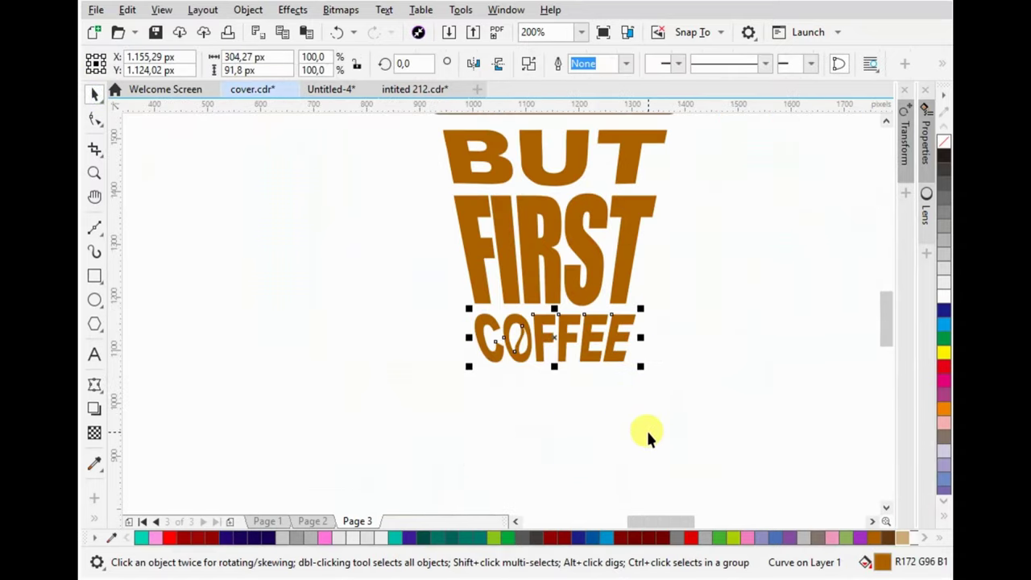
{"action": "left_click", "coordinate": [641, 428]}
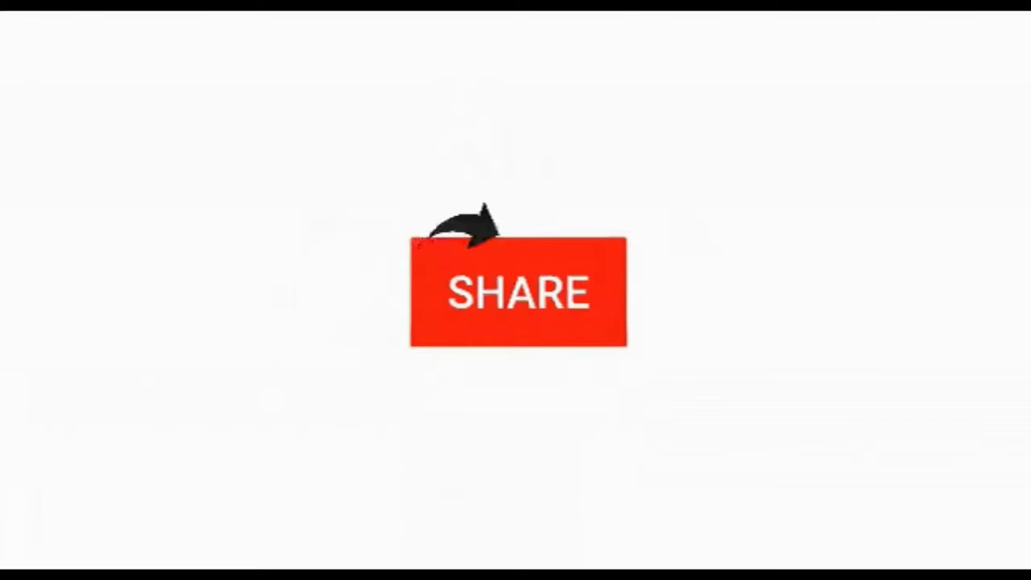